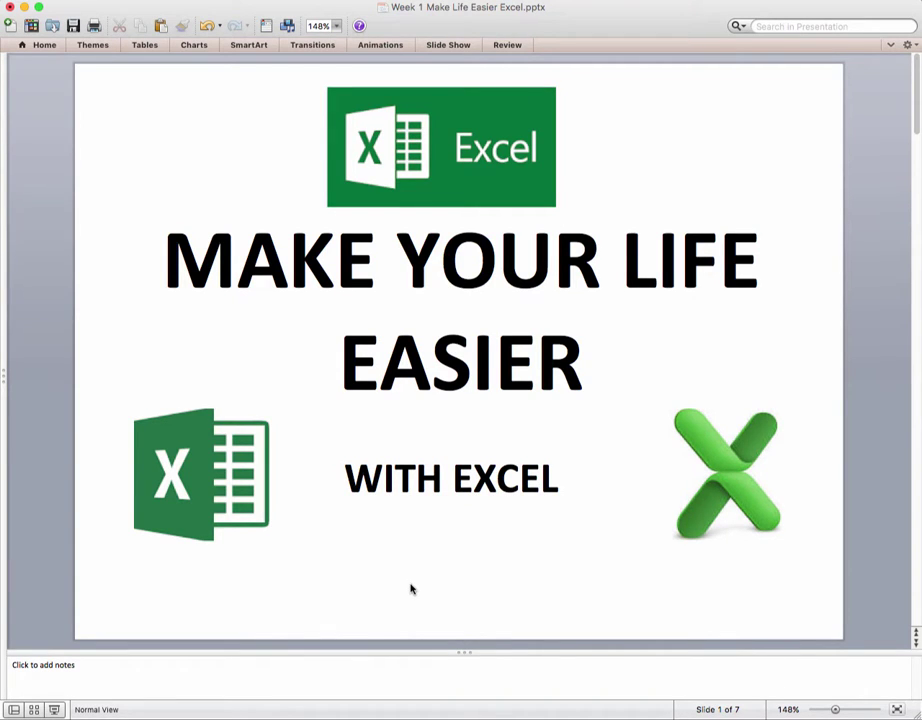
- Advance the presentation to the Make a Copy slide and switch to the Maryland offenses workbook in Excel
{"action": "scroll", "coordinate": [410, 589], "scroll_direction": "down", "scroll_amount": 3}
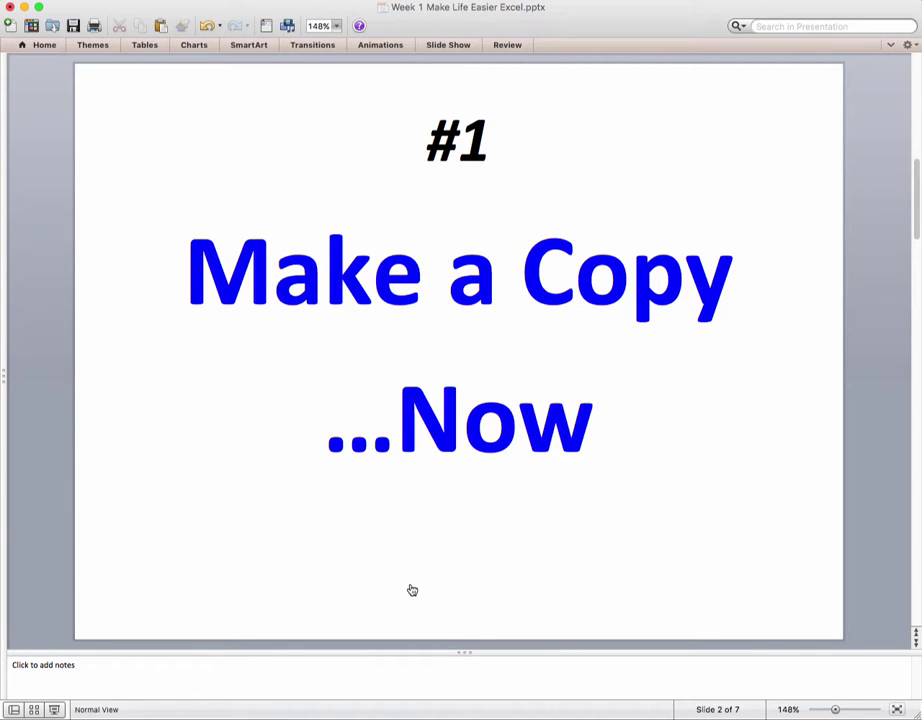
{"action": "key", "text": "super+Tab"}
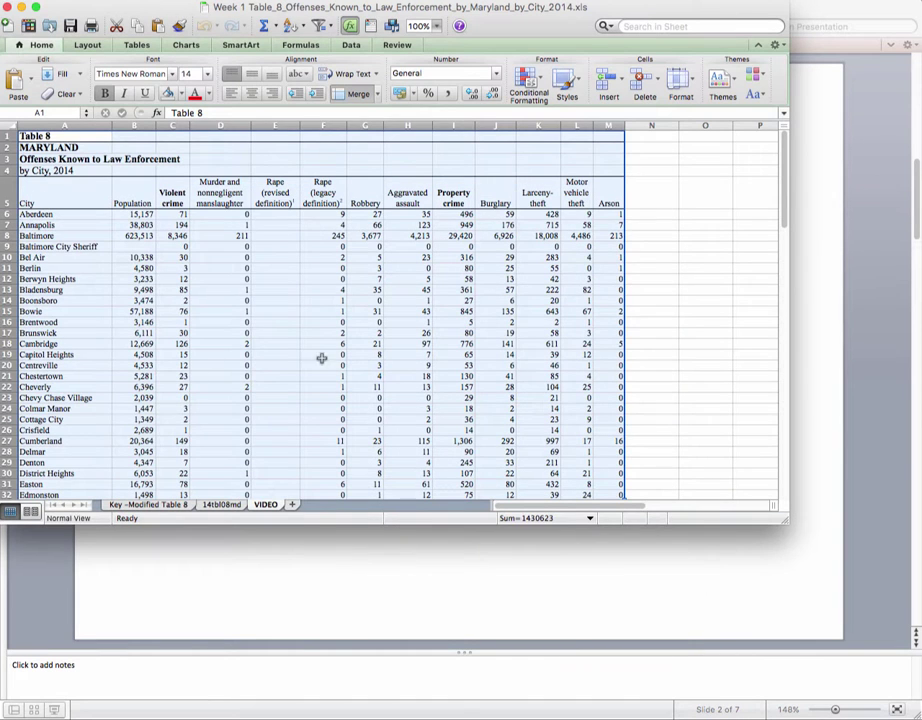
{"action": "left_click", "coordinate": [535, 364]}
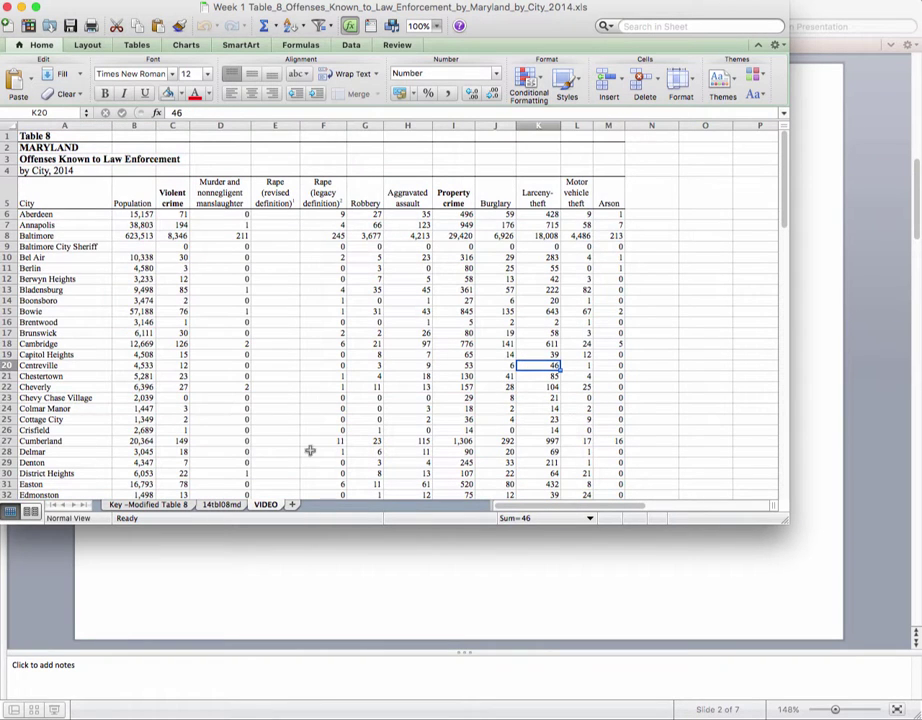
- Save a copy of the workbook in the same folder, adding COPY before the existing file name
{"action": "left_click", "coordinate": [63, 1]}
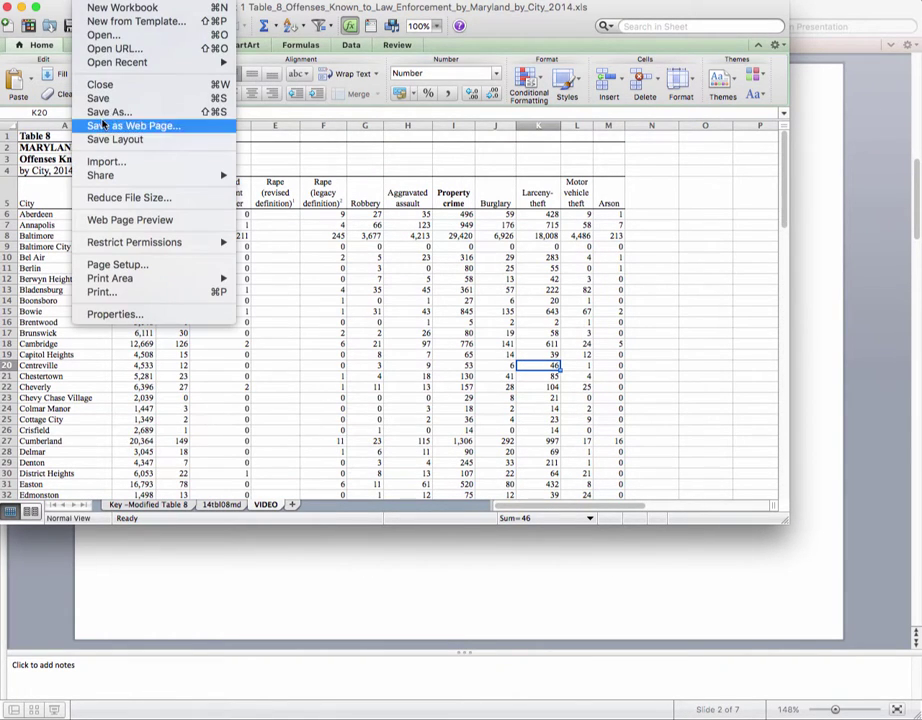
{"action": "left_click", "coordinate": [107, 112]}
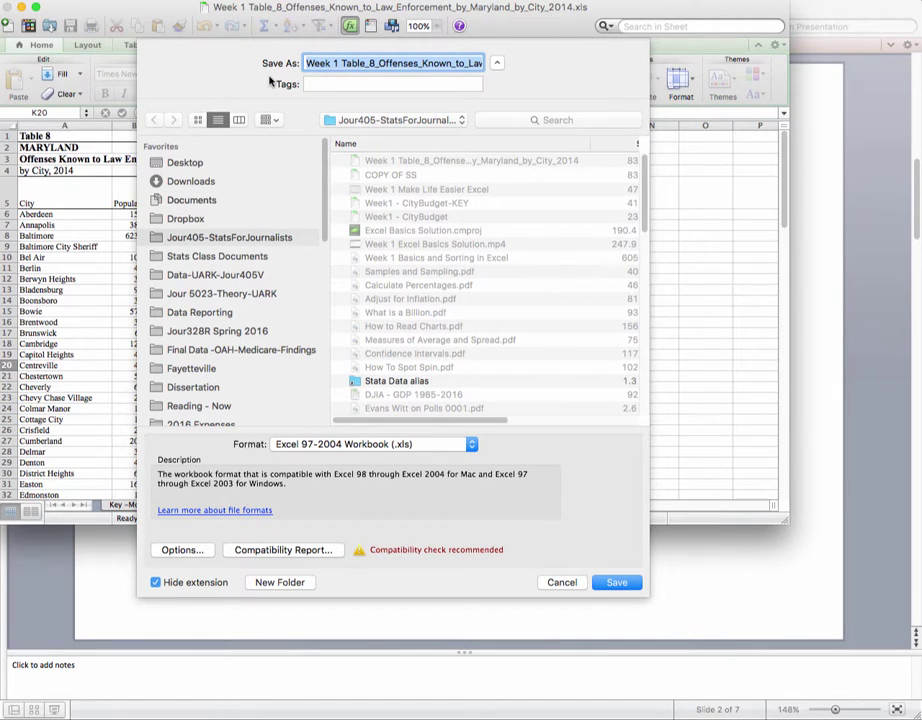
{"action": "key", "text": "Left"}
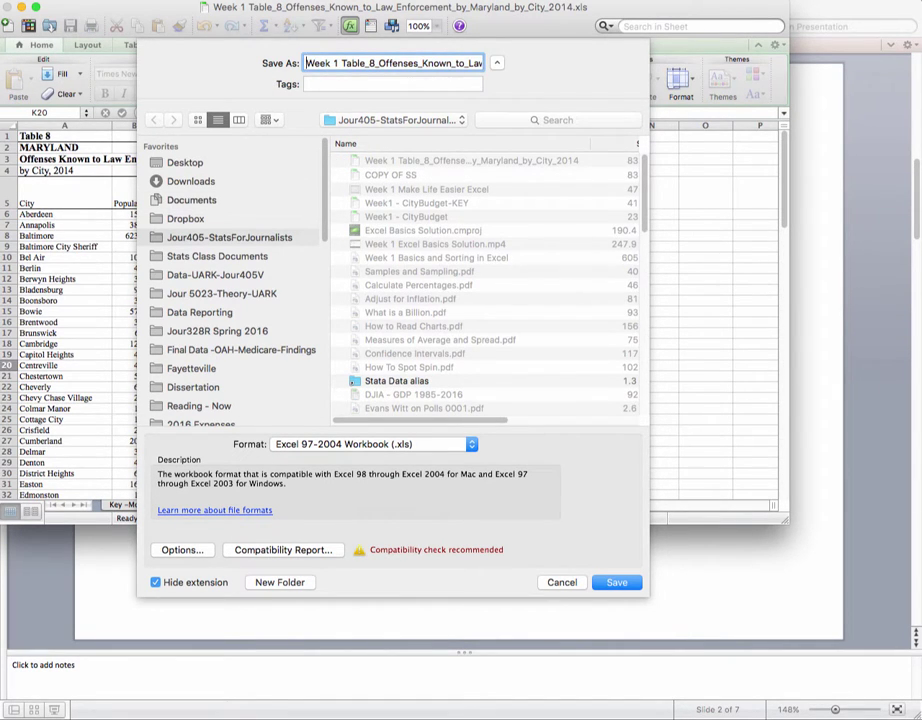
{"action": "type", "text": "COPY"}
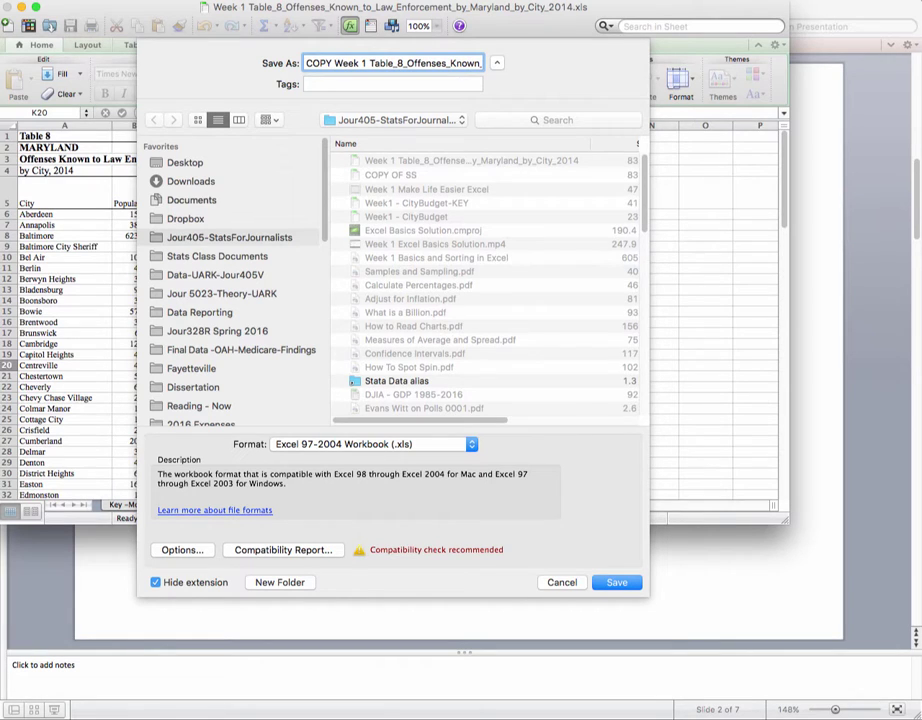
{"action": "left_click", "coordinate": [612, 582]}
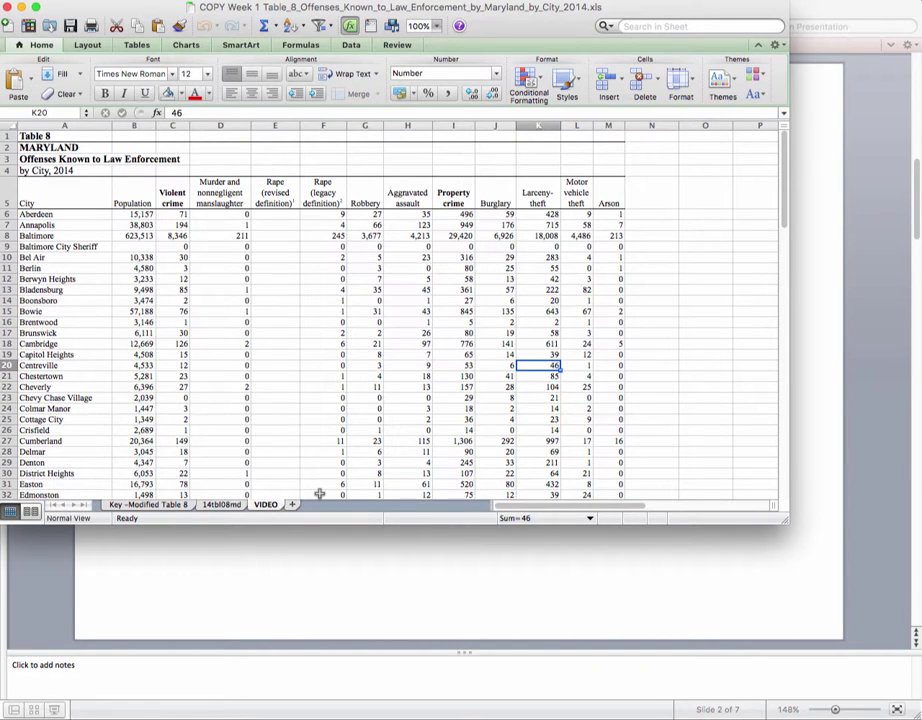
- Switch to PowerPoint, advance to the Four Corners Test slide, and return to the copied workbook in Excel
{"action": "key", "text": "super+Tab"}
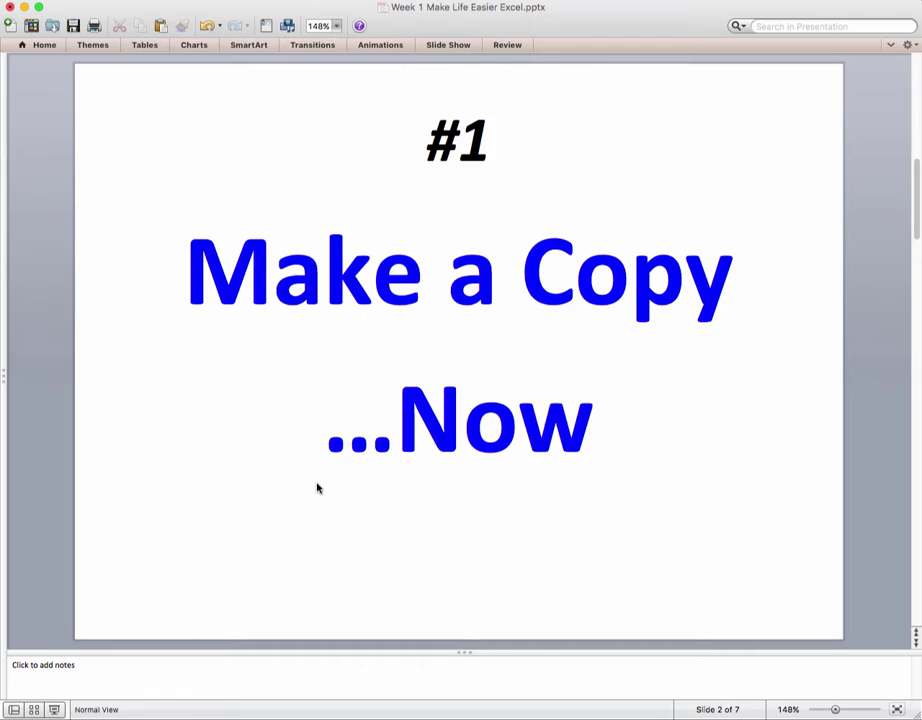
{"action": "key", "text": "Down"}
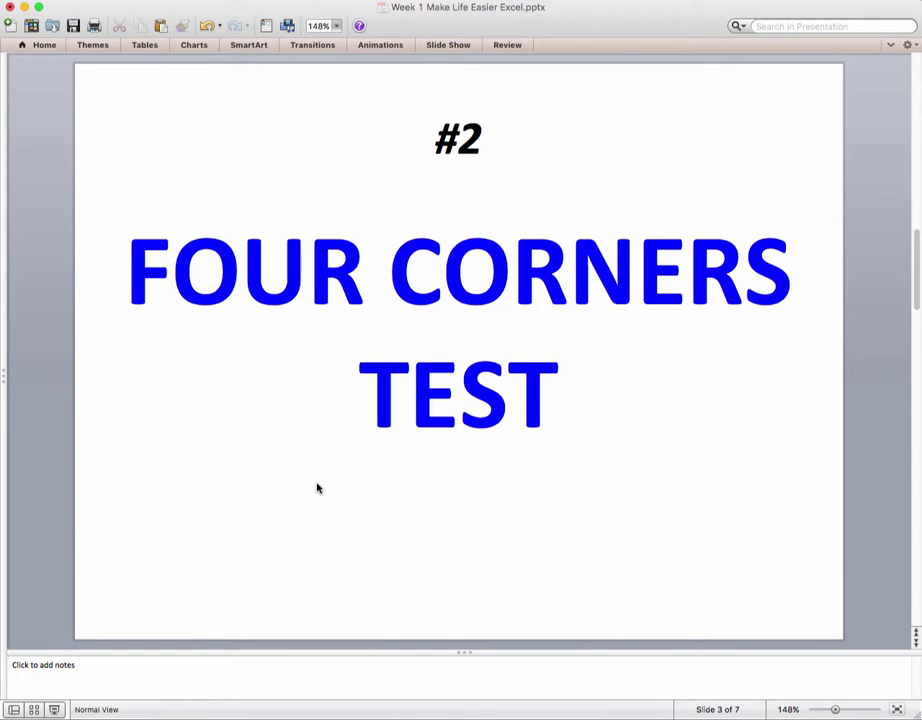
{"action": "key", "text": "super+Tab"}
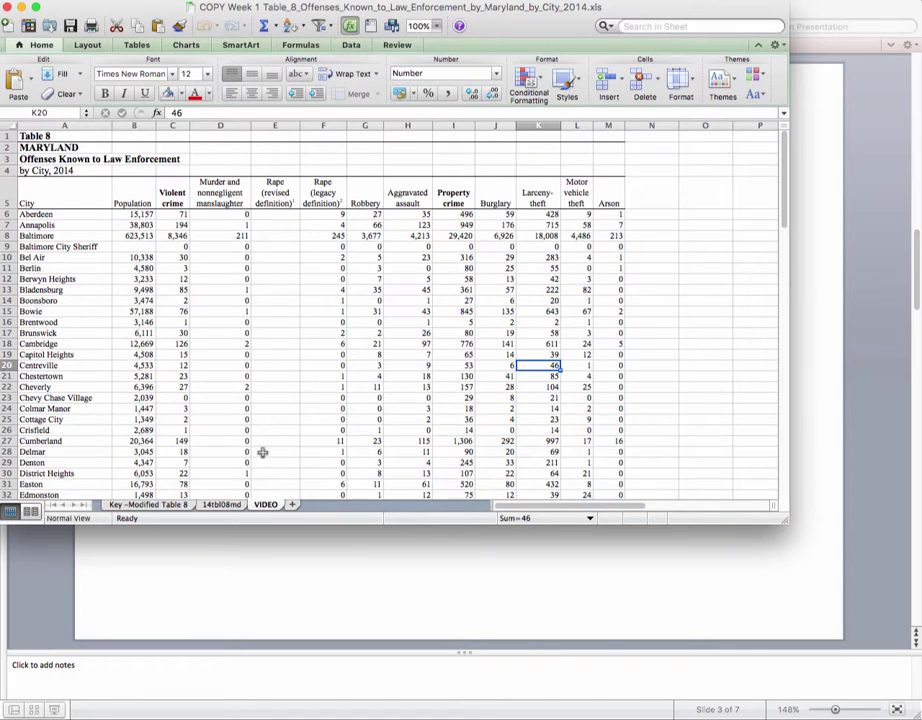
- Examine the extent of the offenses table, from the City heading across the columns to the last Arson value in M82
{"action": "left_click", "coordinate": [60, 201]}
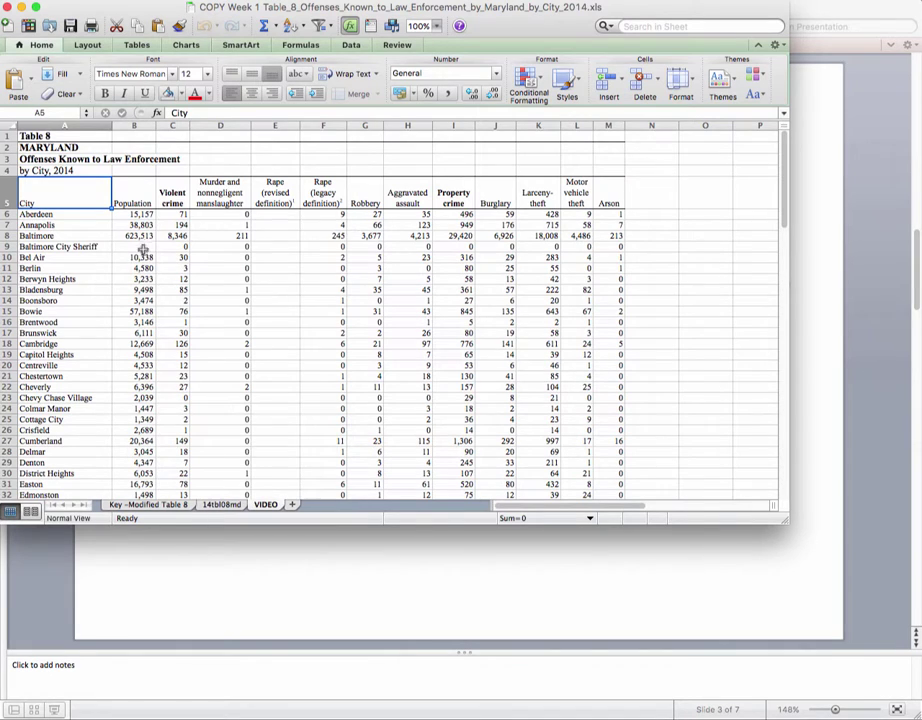
{"action": "key", "text": "Right"}
{"action": "key", "text": "Right"}
{"action": "key", "text": "Right"}
{"action": "key", "text": "Right"}
{"action": "key", "text": "Right"}
{"action": "key", "text": "Right"}
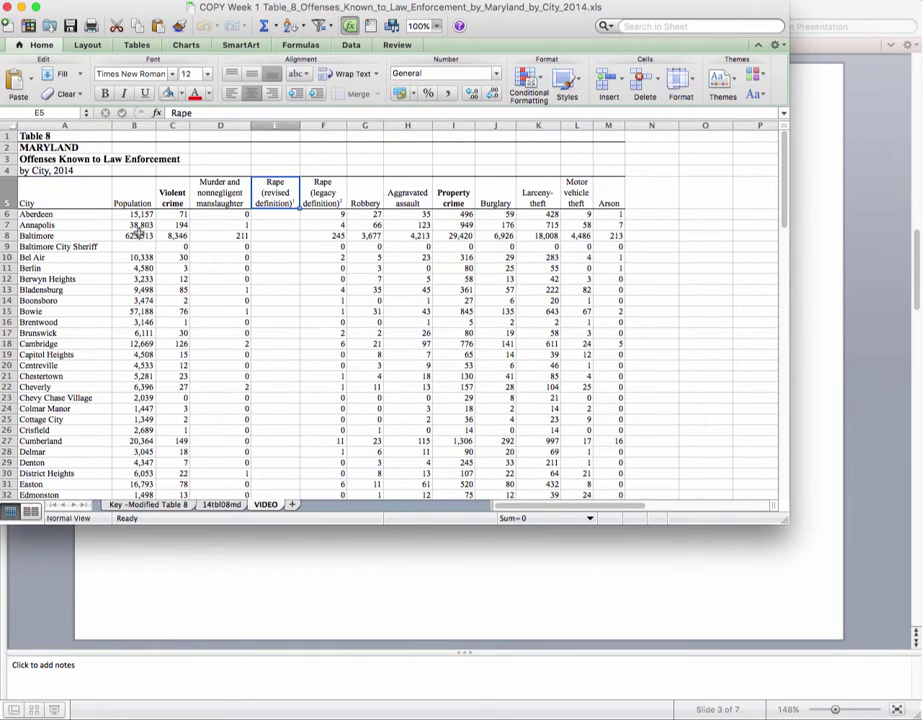
{"action": "key", "text": "Right"}
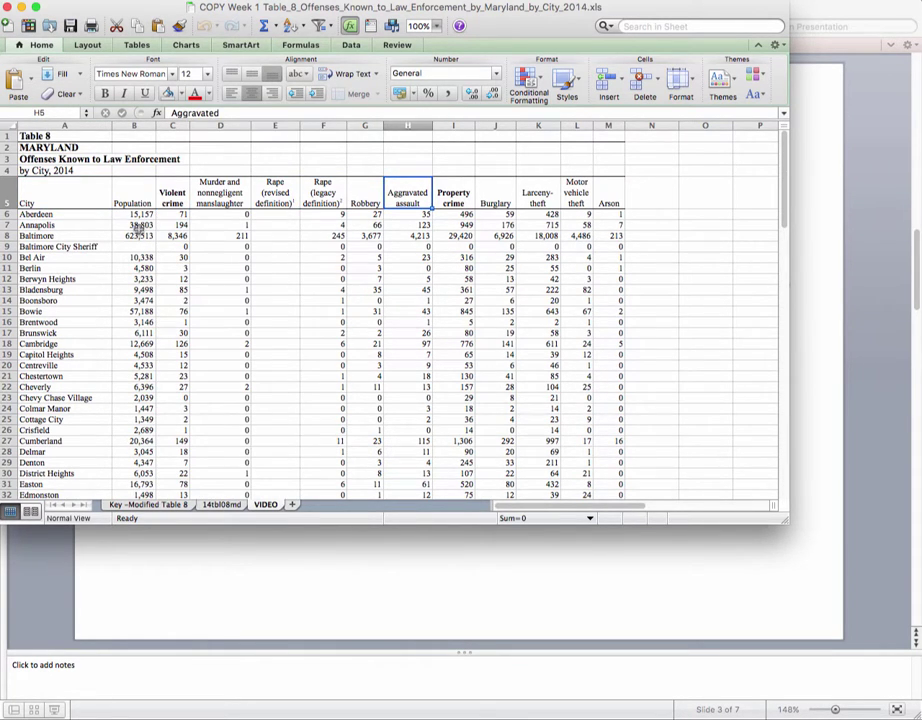
{"action": "scroll", "coordinate": [138, 232], "scroll_direction": "down", "scroll_amount": 7}
{"action": "scroll", "coordinate": [145, 244], "scroll_direction": "down", "scroll_amount": 11}
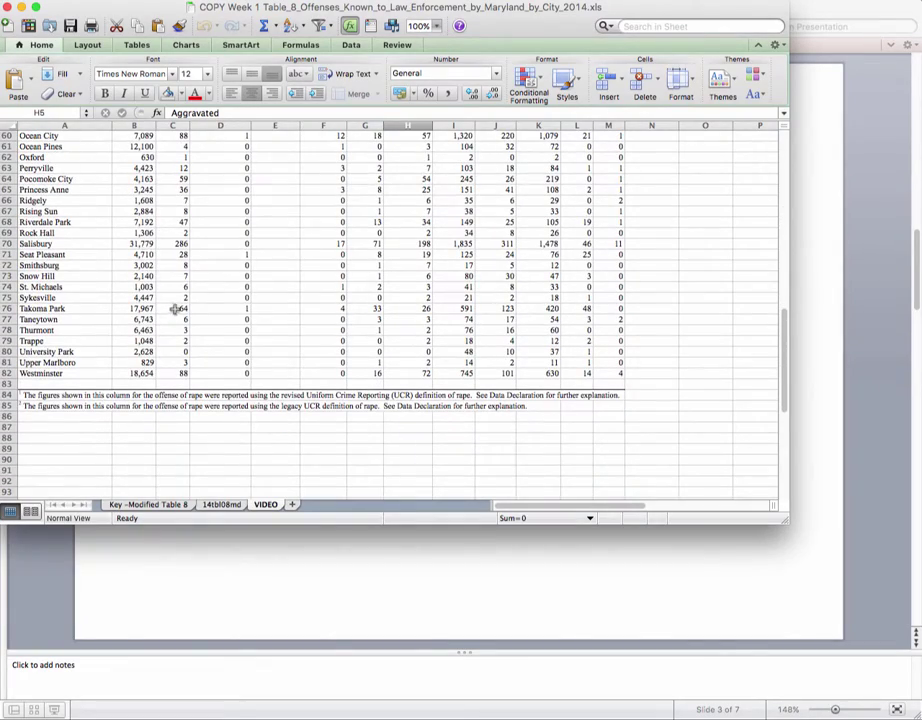
{"action": "left_click", "coordinate": [617, 374]}
{"action": "scroll", "coordinate": [430, 332], "scroll_direction": "up", "scroll_amount": 20}
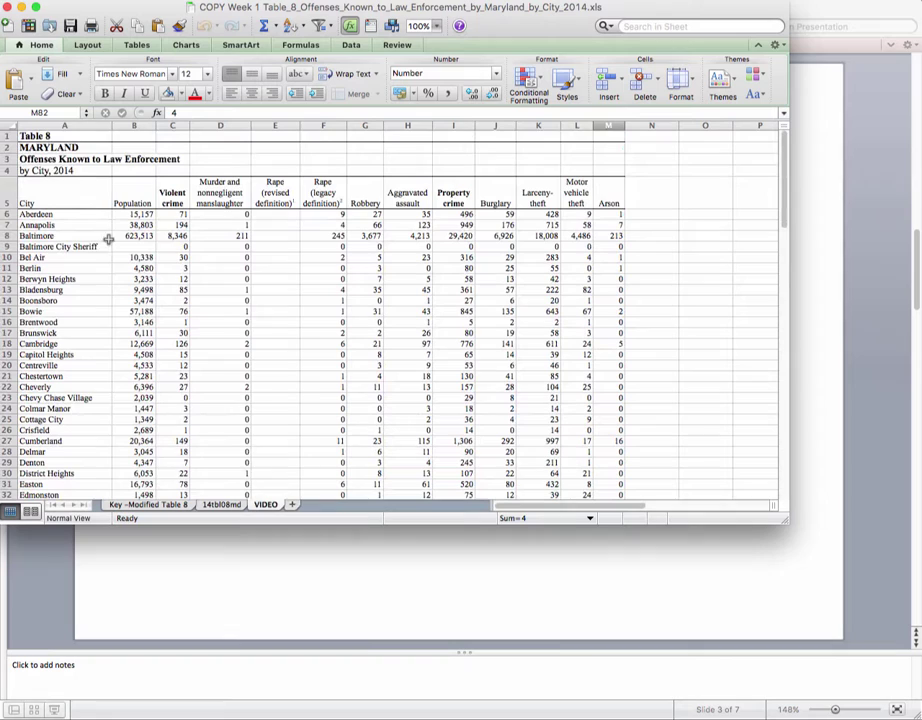
- Select the whole table from the City heading in A5 through M82 to check its four corners
{"action": "left_click", "coordinate": [75, 197]}
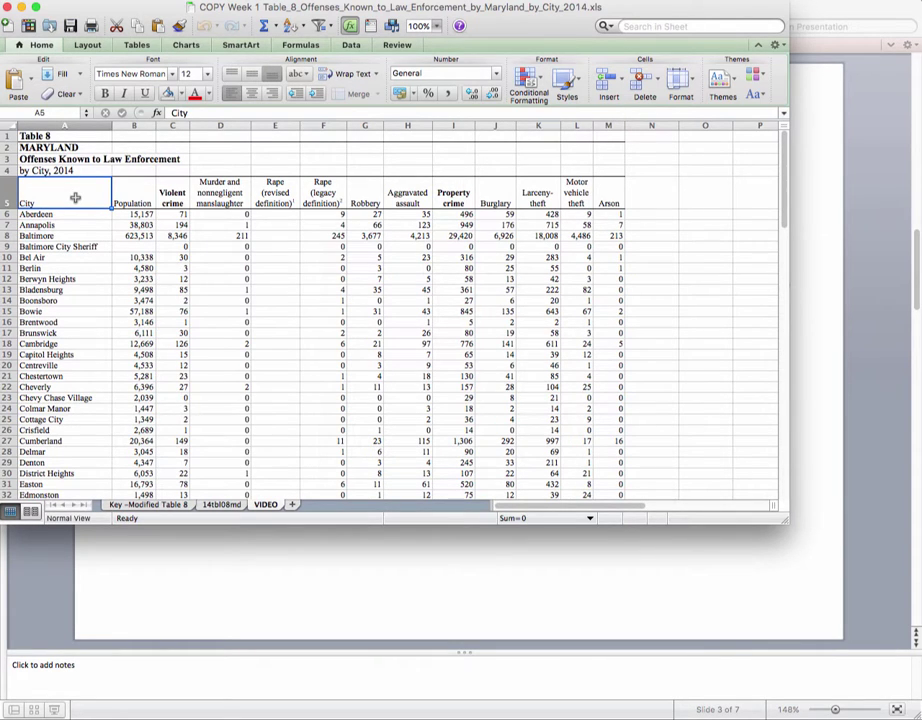
{"action": "key", "text": "ctrl+shift+Right"}
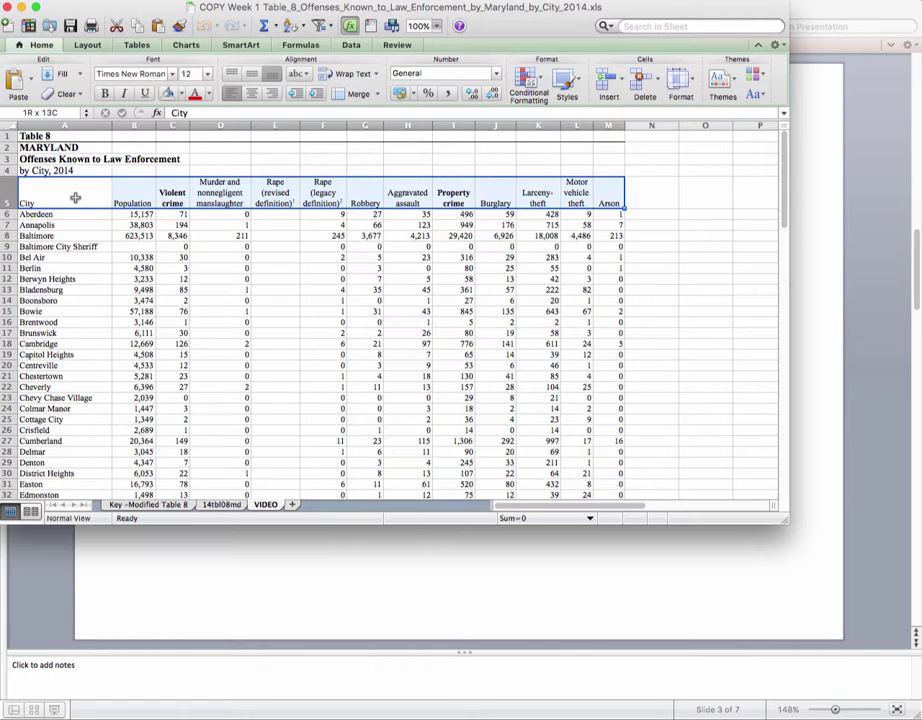
{"action": "key", "text": "ctrl+shift+Down"}
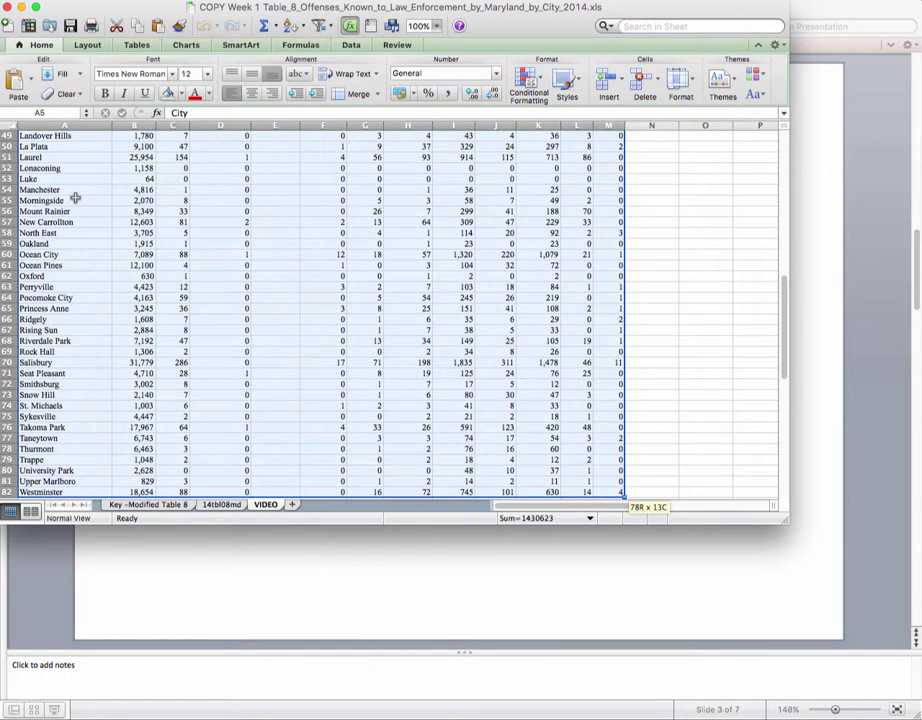
{"action": "scroll", "coordinate": [110, 200], "scroll_direction": "up", "scroll_amount": 15}
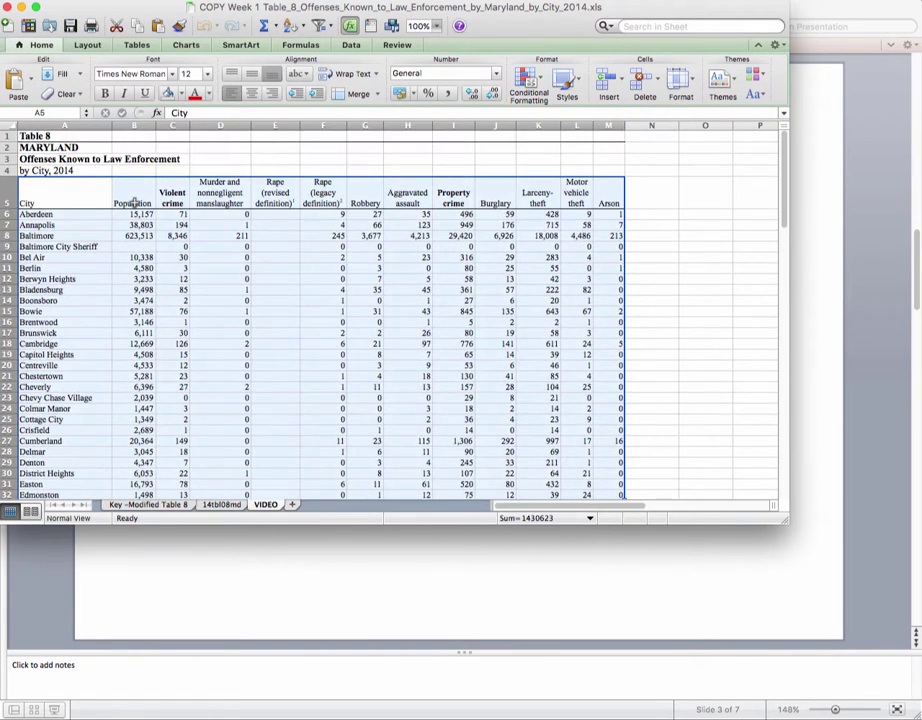
- Switch to PowerPoint, advance to the Freeze Panes slide, and return to the copied workbook in Excel
{"action": "key", "text": "super+Tab"}
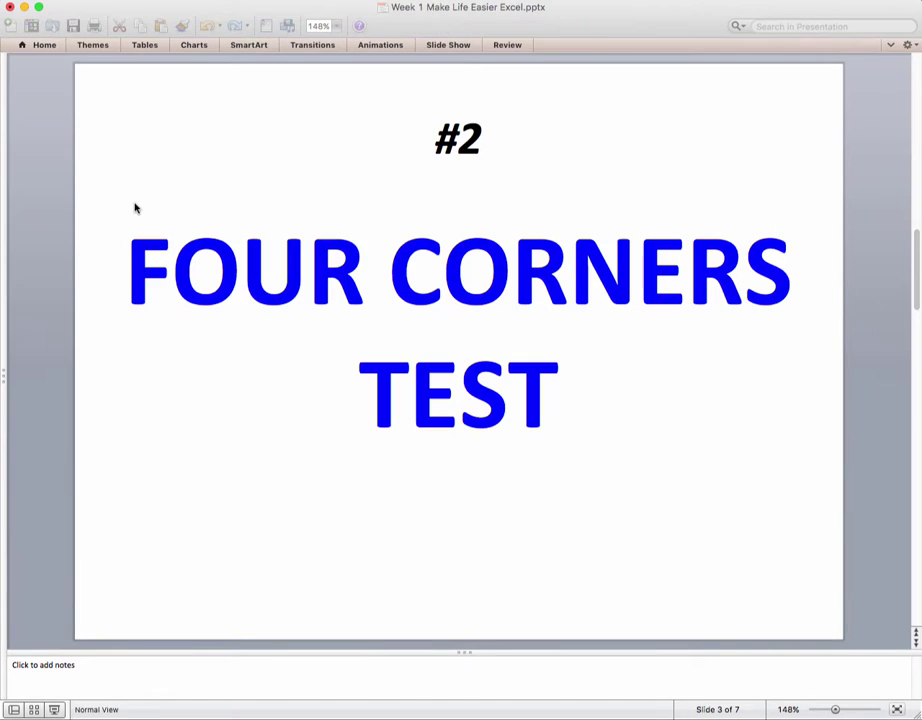
{"action": "key", "text": "Down"}
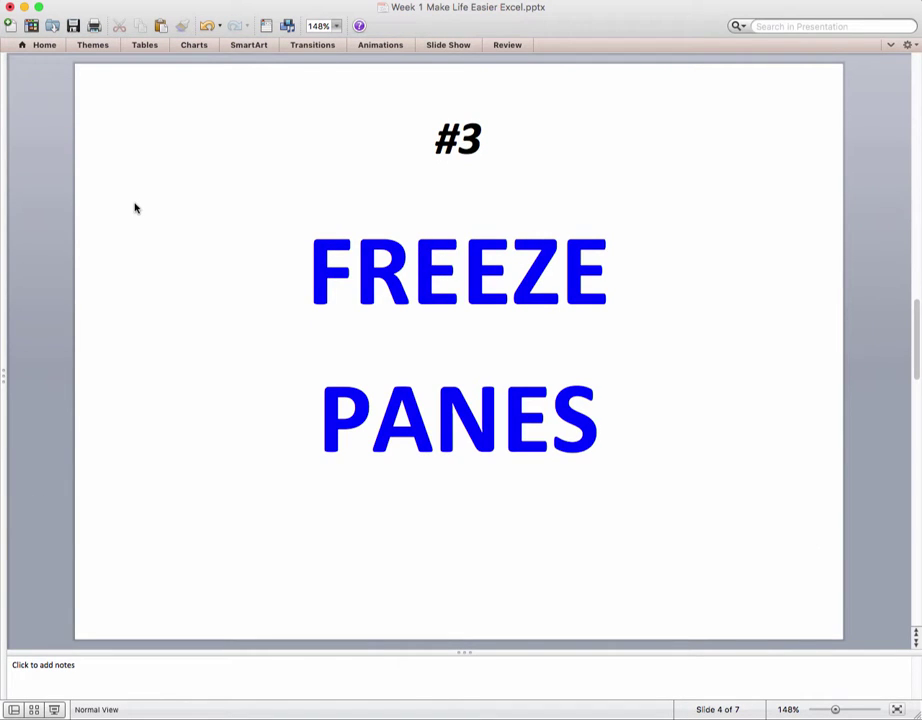
{"action": "key", "text": "super+Tab"}
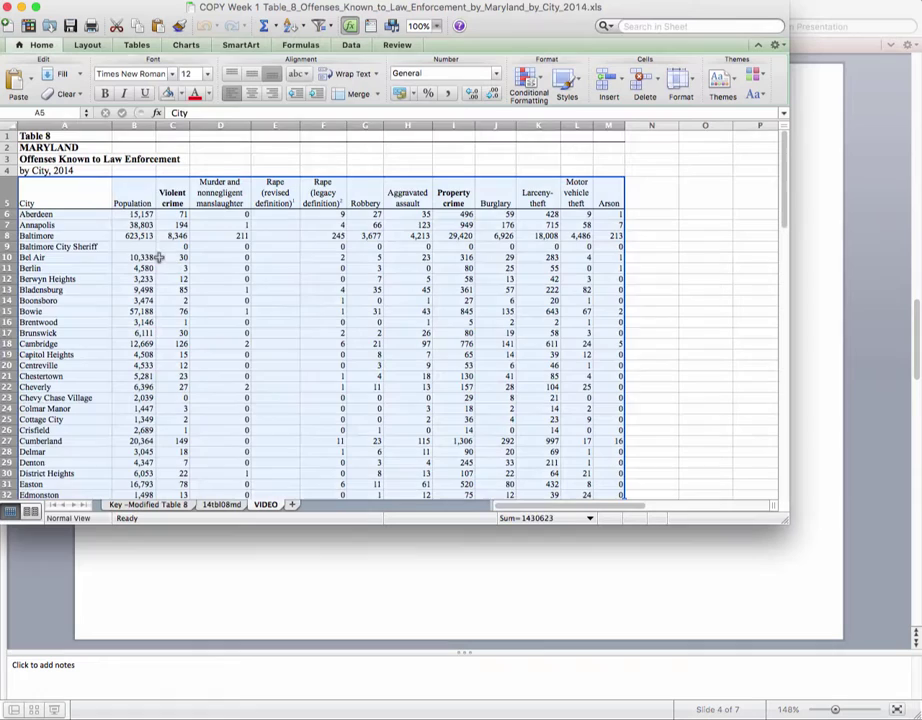
- Select from row 6 up to row 1 and freeze the panes above the Aberdeen row
{"action": "left_click", "coordinate": [172, 268]}
{"action": "left_click", "coordinate": [4, 214]}
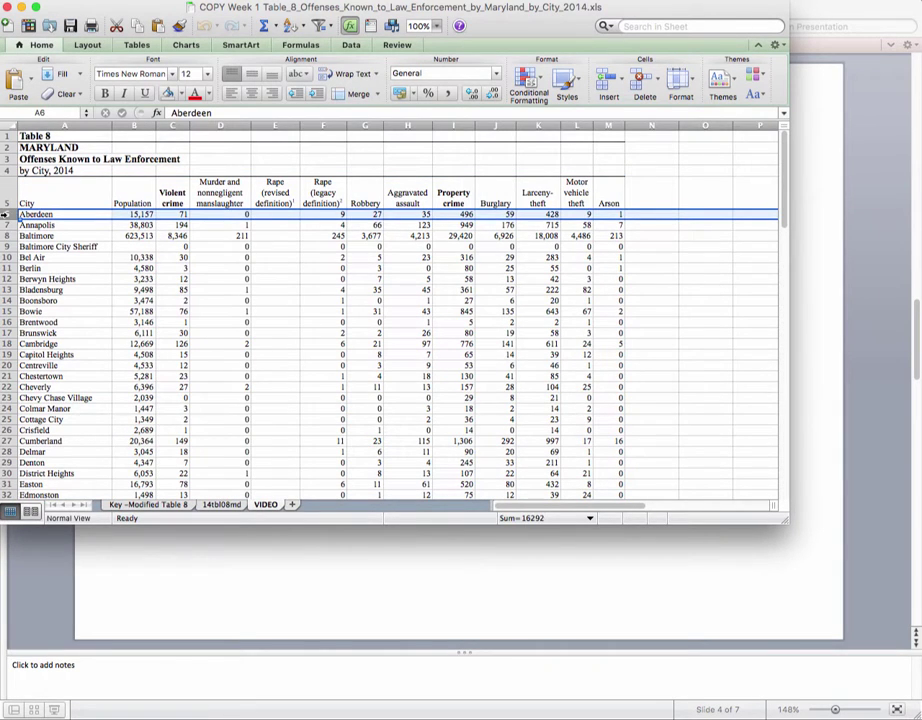
{"action": "left_click_drag", "start_coordinate": [4, 214], "coordinate": [8, 138]}
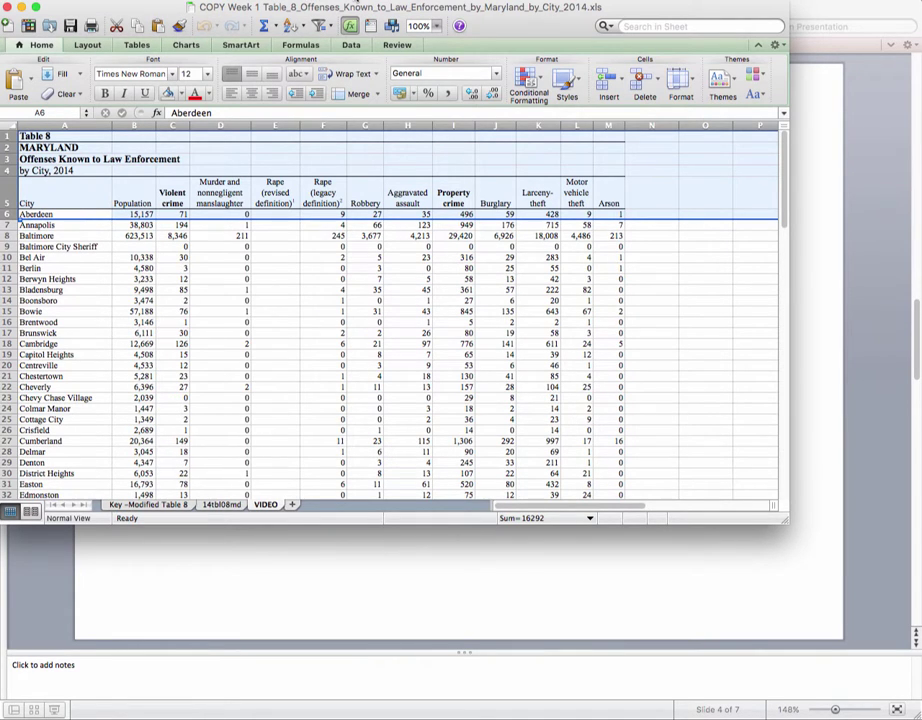
{"action": "left_click", "coordinate": [357, 2]}
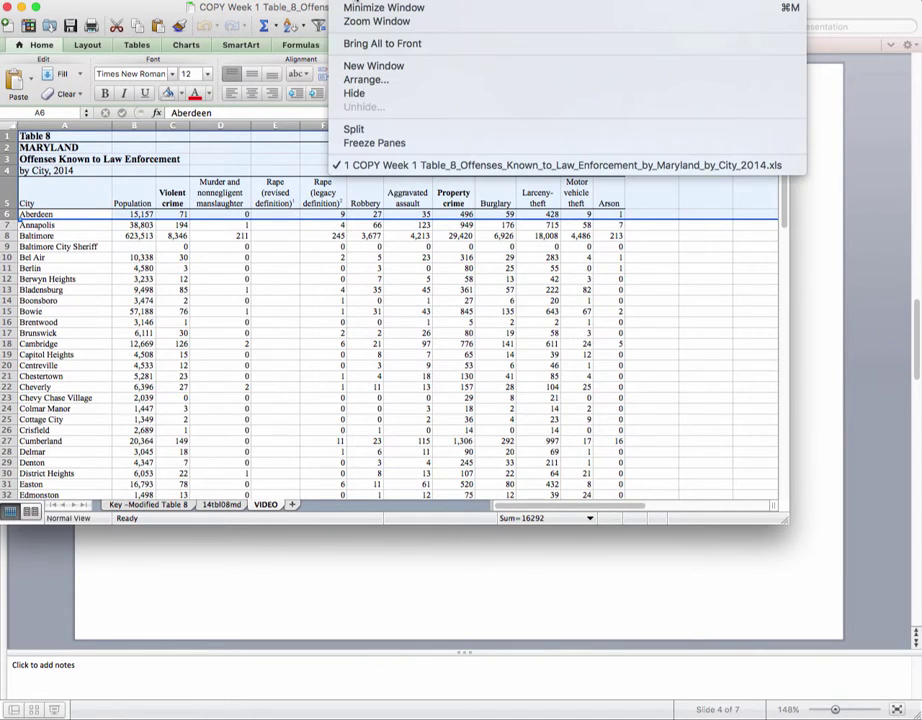
{"action": "left_click", "coordinate": [368, 147]}
- Check the frozen column headings against the last city rows, from City across to Larceny-theft
{"action": "scroll", "coordinate": [266, 363], "scroll_direction": "down", "scroll_amount": 6}
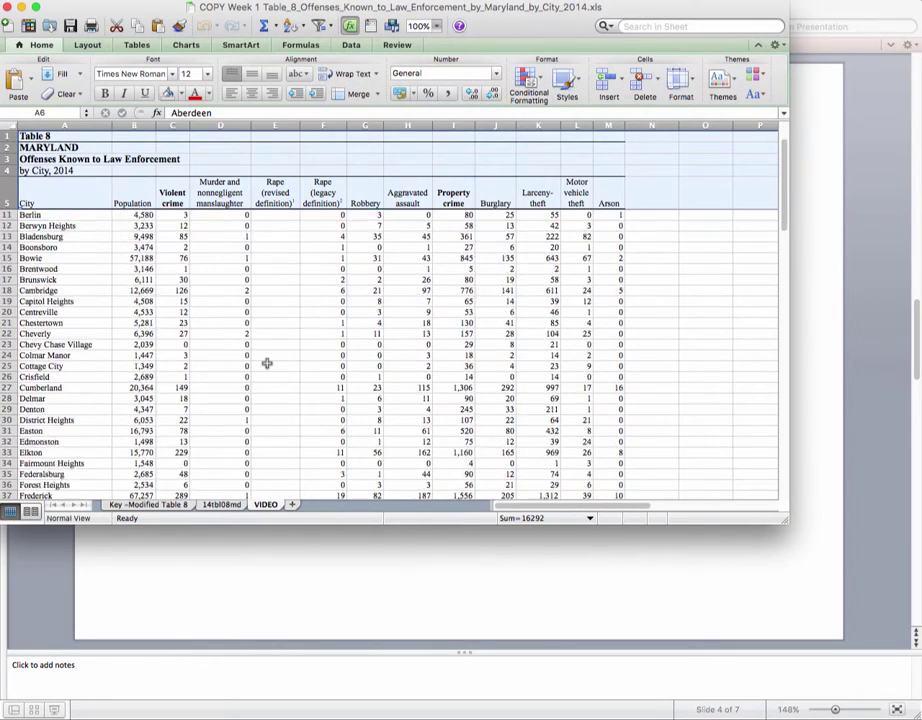
{"action": "scroll", "coordinate": [266, 363], "scroll_direction": "down", "scroll_amount": 15}
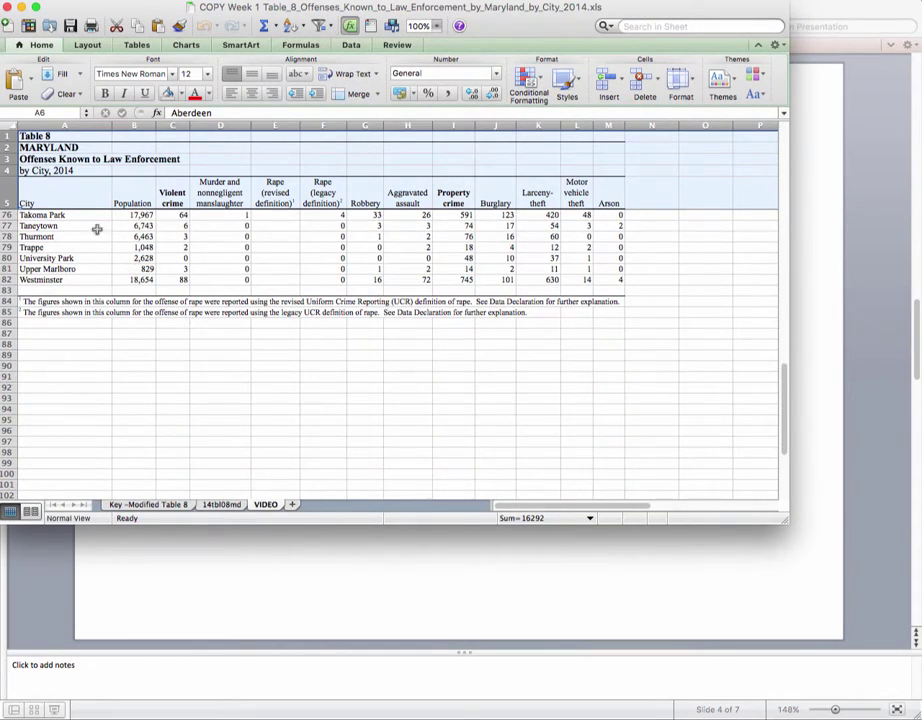
{"action": "left_click", "coordinate": [86, 195]}
{"action": "left_click", "coordinate": [549, 199]}
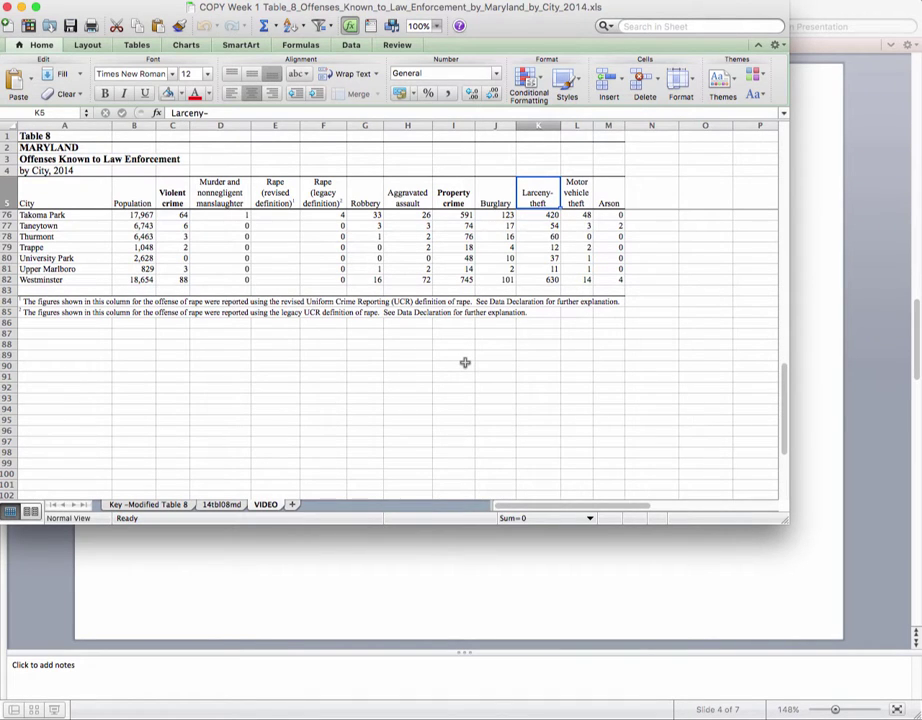
- Switch to PowerPoint, advance to the Keep a Data Diary slide, and bring up the DATA DIARY text document
{"action": "key", "text": "super+Tab"}
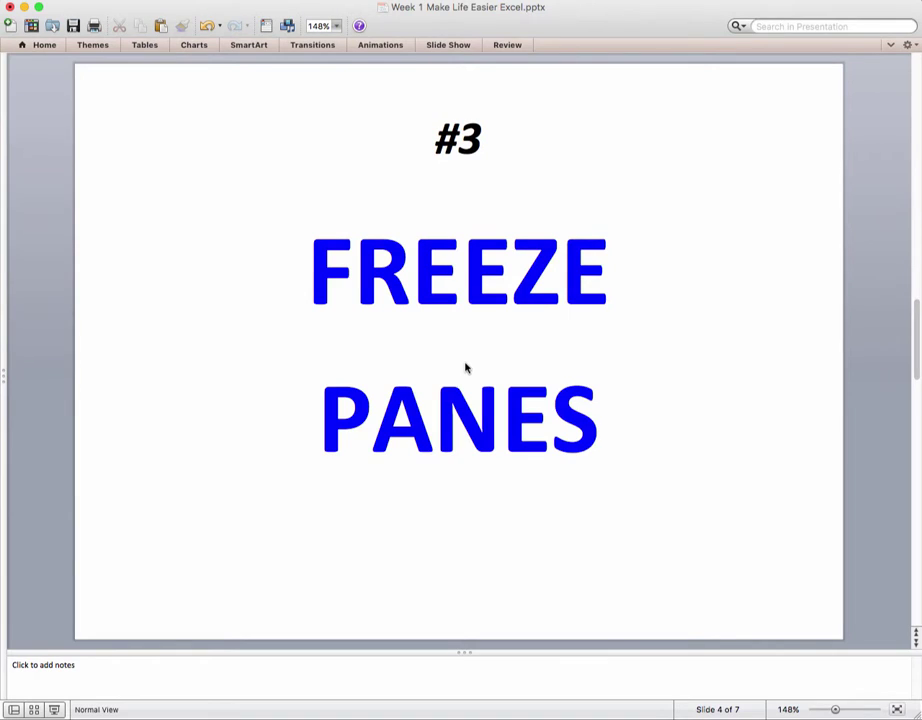
{"action": "key", "text": "Down"}
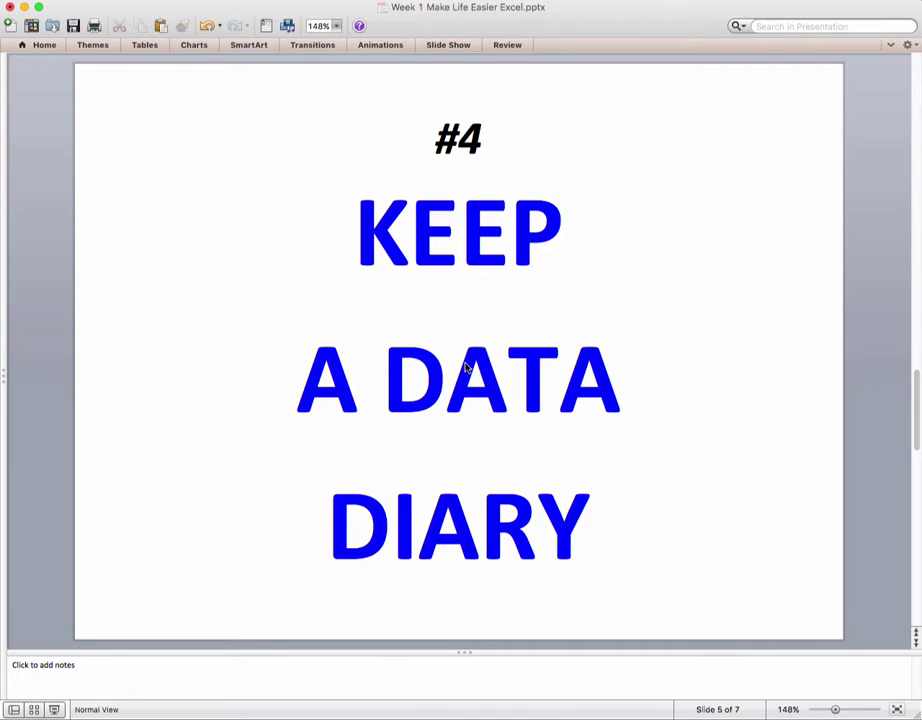
{"action": "key", "text": "super+Tab"}
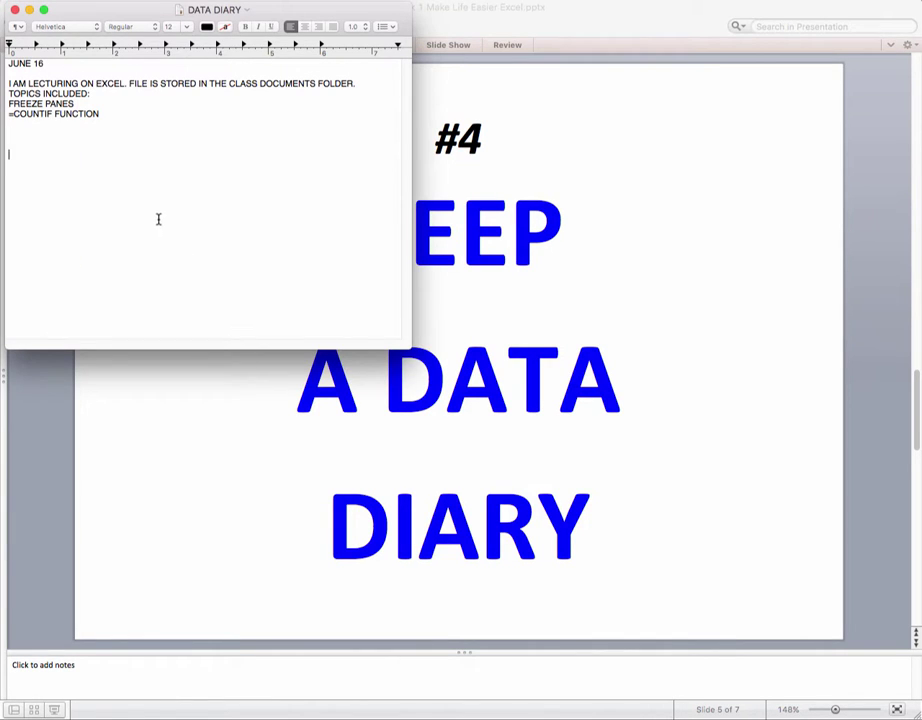
- Move the DATA DIARY window over the middle of the slide and review the notes under the June 16 entry
{"action": "left_click_drag", "start_coordinate": [253, 11], "coordinate": [439, 178]}
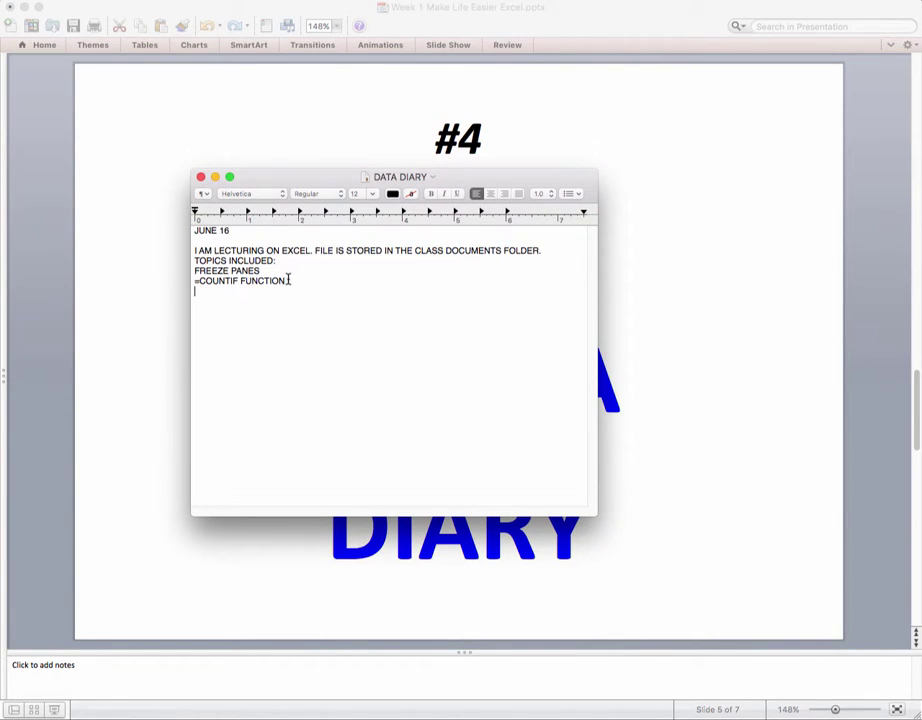
{"action": "left_click_drag", "start_coordinate": [287, 281], "coordinate": [183, 240]}
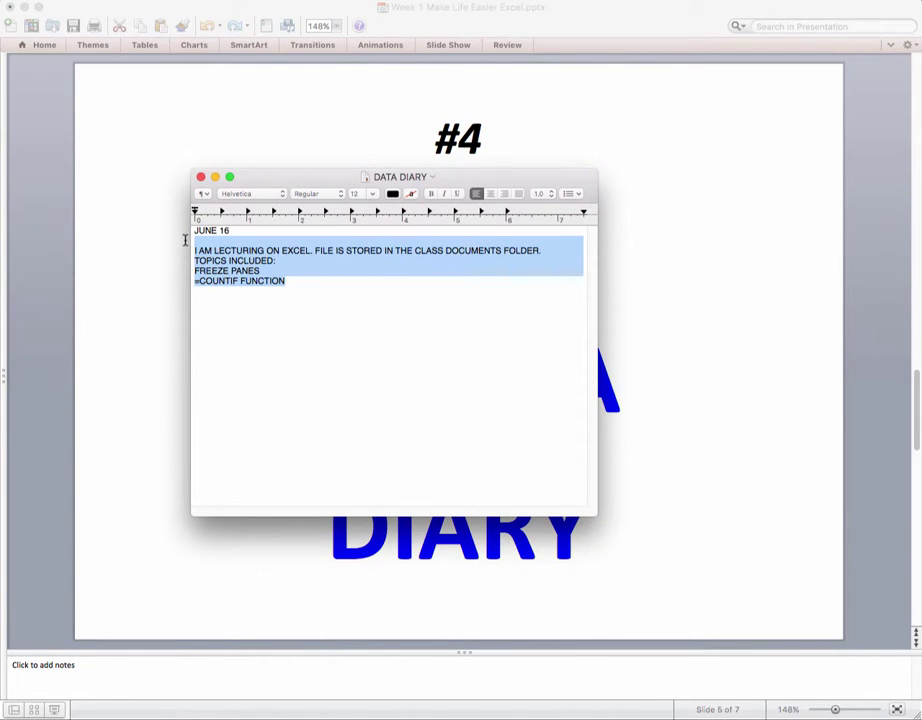
{"action": "left_click", "coordinate": [308, 287]}
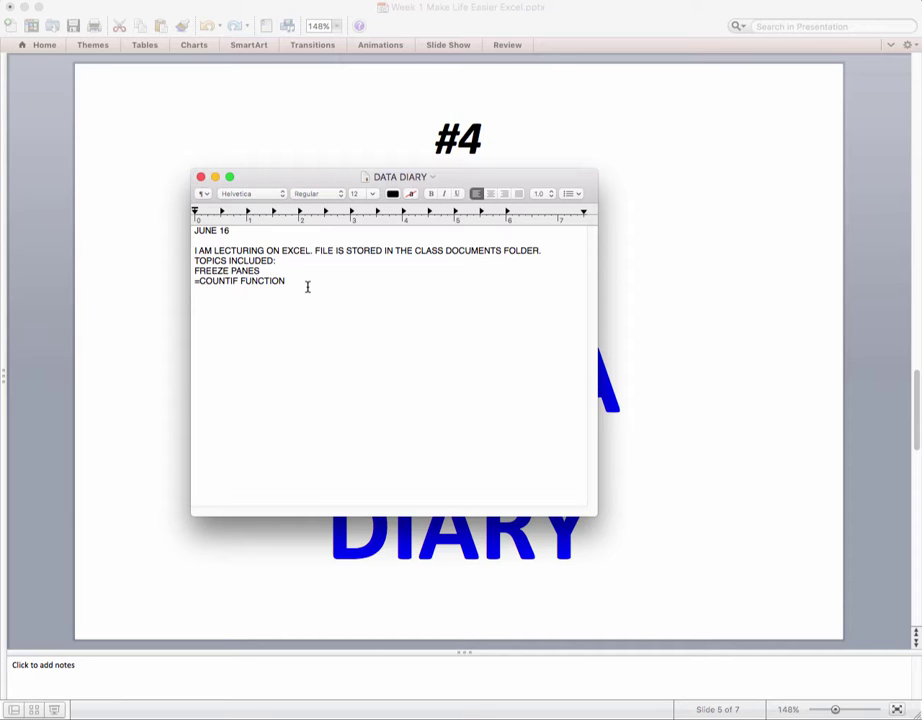
- Return to the presentation and advance past the Cheap Excel Trick slide to the =COUNTIF slide
{"action": "left_click", "coordinate": [676, 270]}
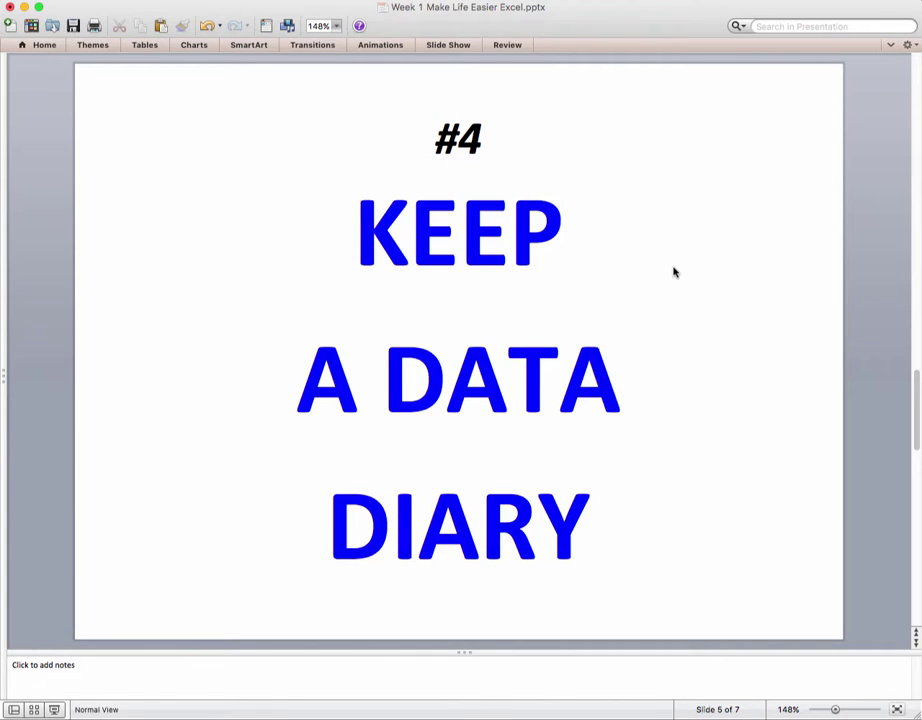
{"action": "scroll", "coordinate": [674, 272], "scroll_direction": "down", "scroll_amount": 3}
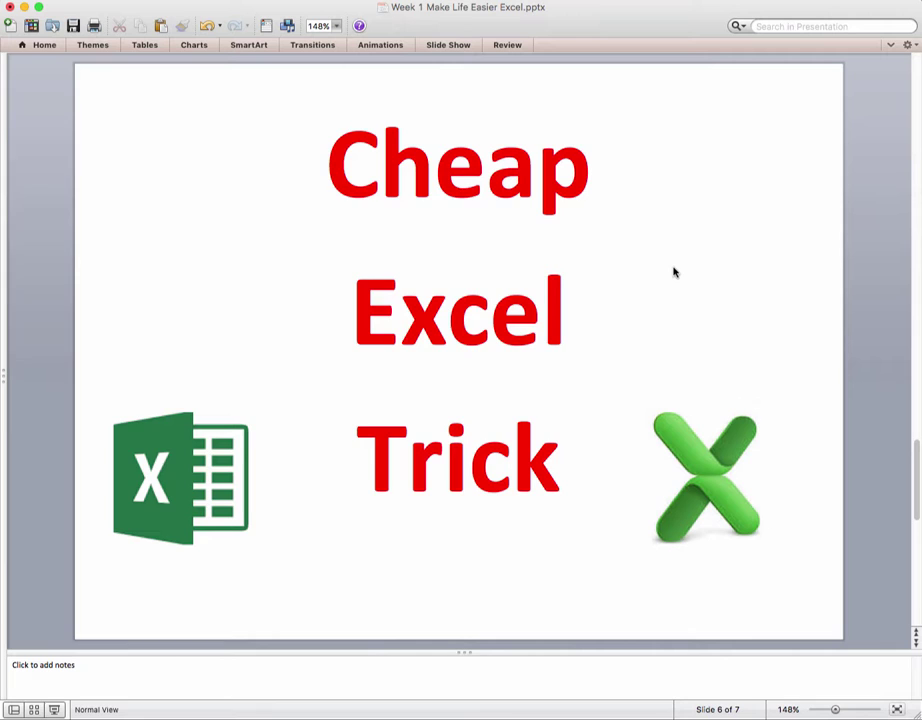
{"action": "scroll", "coordinate": [674, 272], "scroll_direction": "down", "scroll_amount": 2}
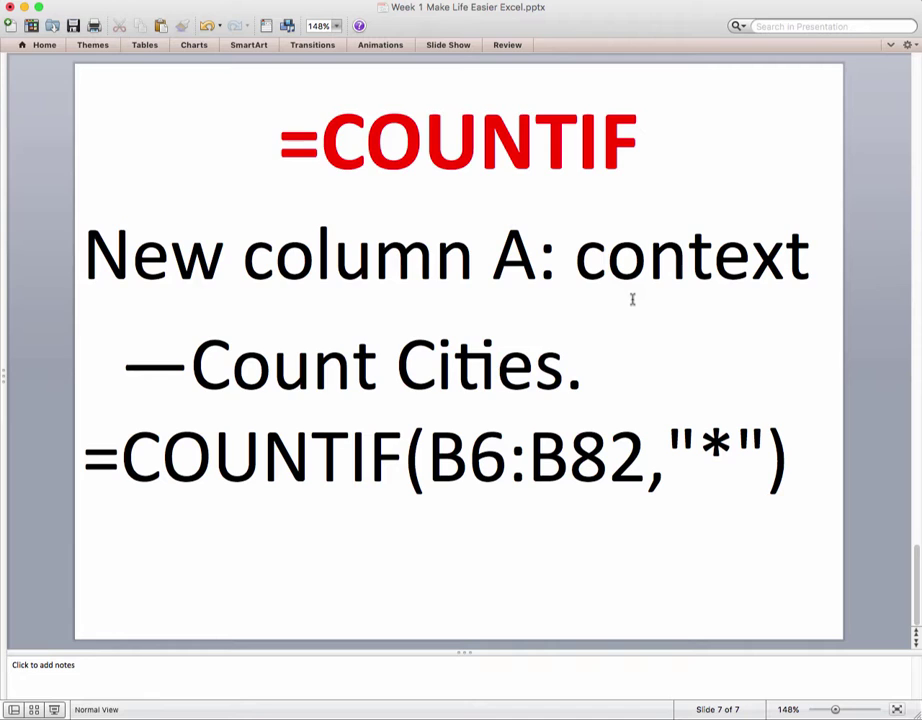
- Switch to the Maryland crime workbook in Excel and insert a new blank column before the City column
{"action": "key", "text": "super+Tab"}
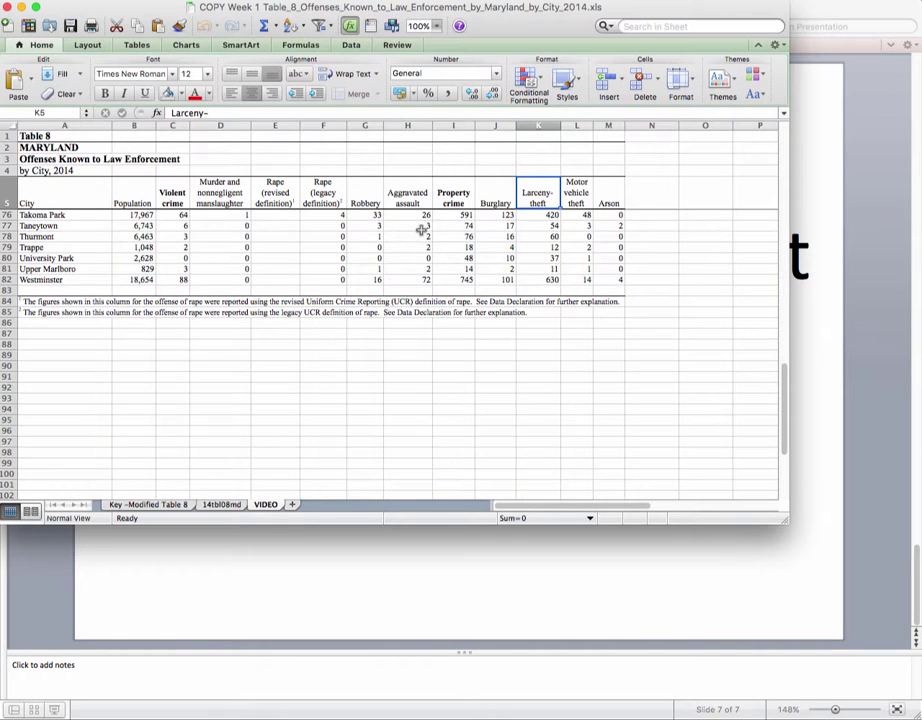
{"action": "scroll", "coordinate": [175, 358], "scroll_direction": "up", "scroll_amount": 15}
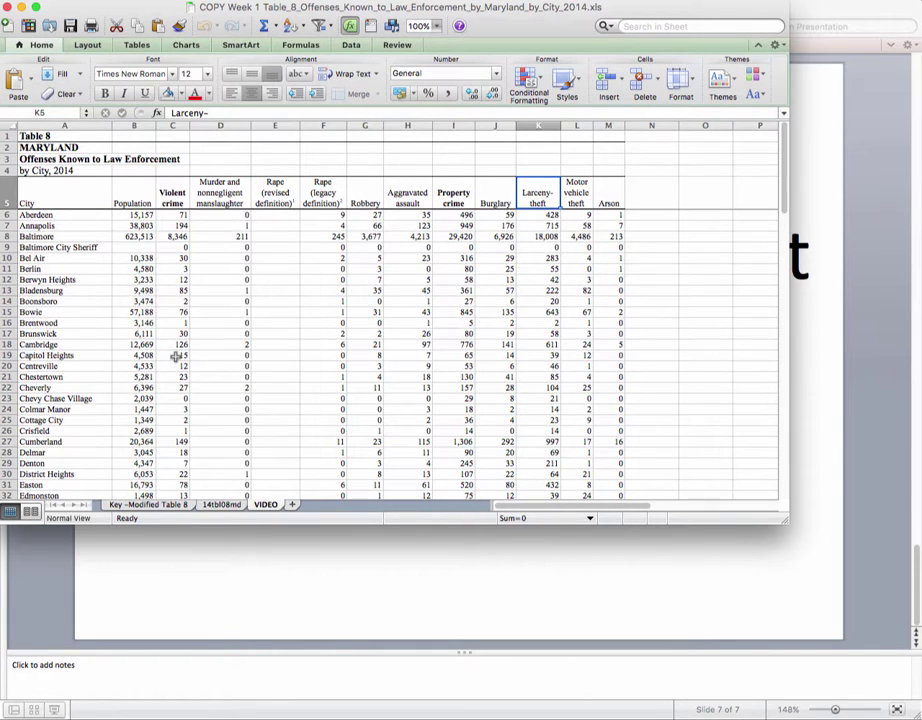
{"action": "left_click", "coordinate": [62, 126]}
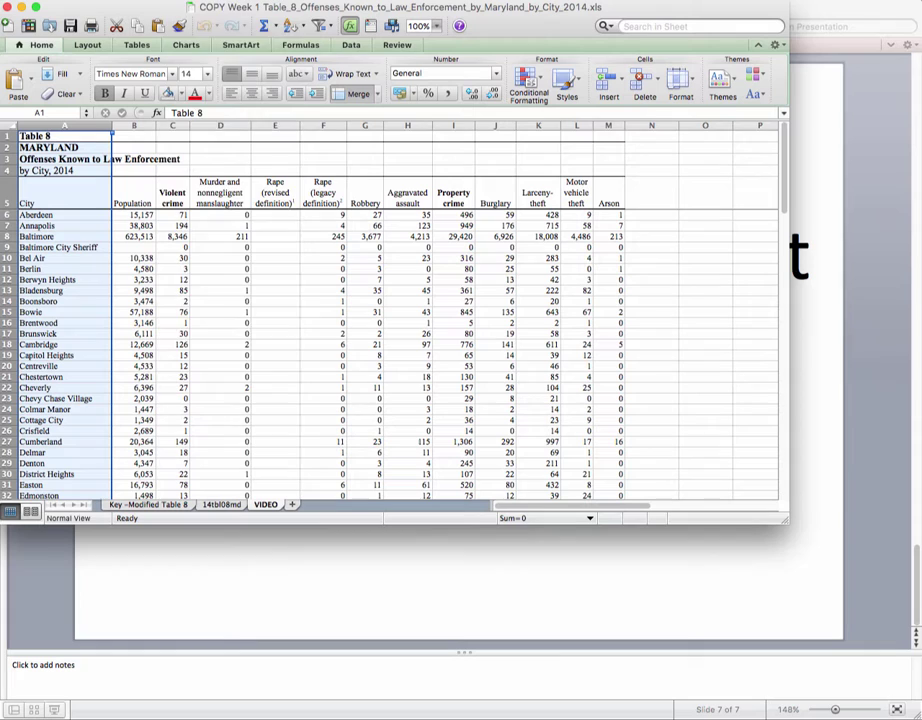
{"action": "left_click", "coordinate": [145, 5]}
{"action": "left_click", "coordinate": [150, 28]}
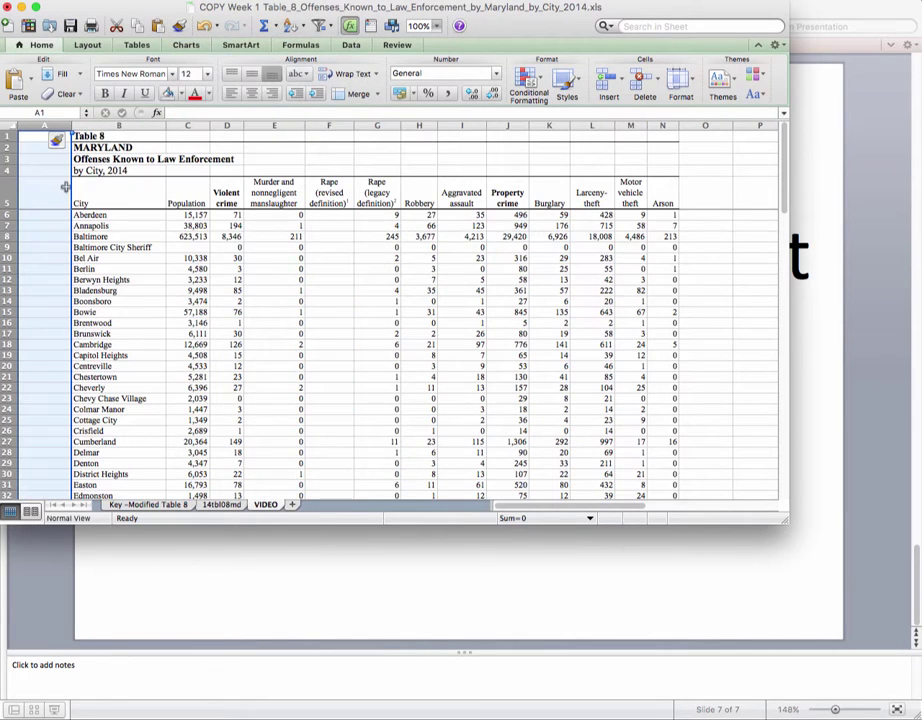
- Enter the heading CONTEXT for the new column in cell A5
{"action": "left_click", "coordinate": [54, 194]}
{"action": "type", "text": "CONTEXT"}
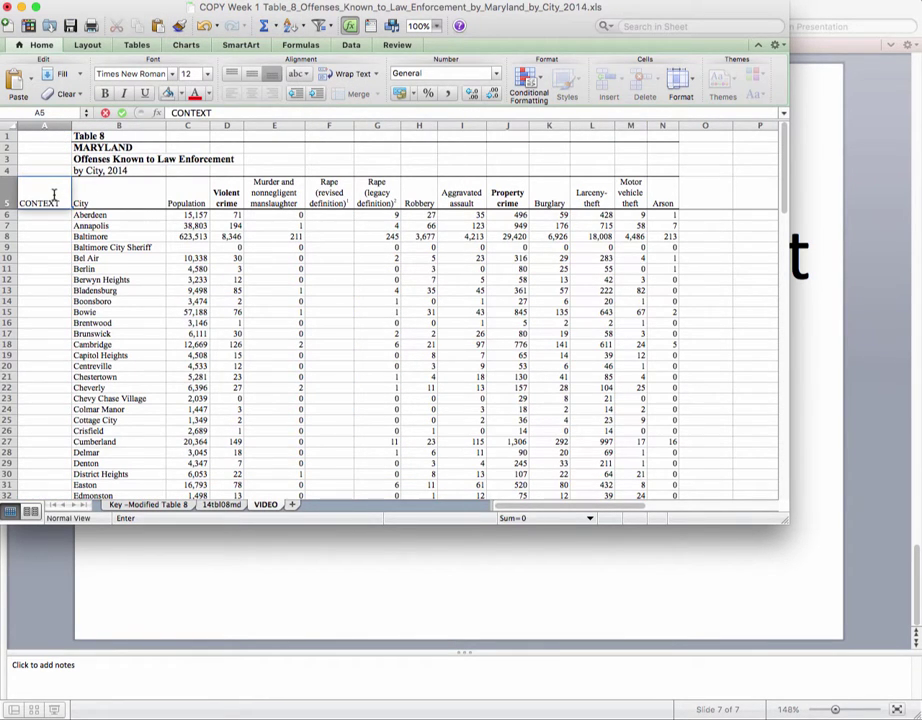
{"action": "key", "text": "Return"}
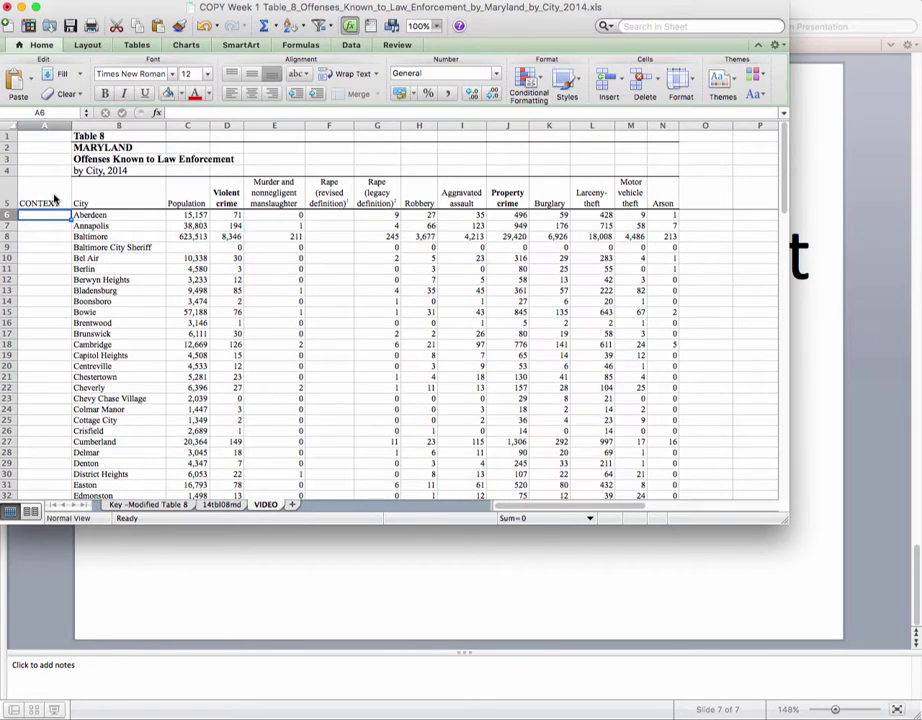
- Start a COUNTIF formula in A83, below the last city row, using the city names in B6:B82 as its range
{"action": "scroll", "coordinate": [55, 200], "scroll_direction": "down", "scroll_amount": 20}
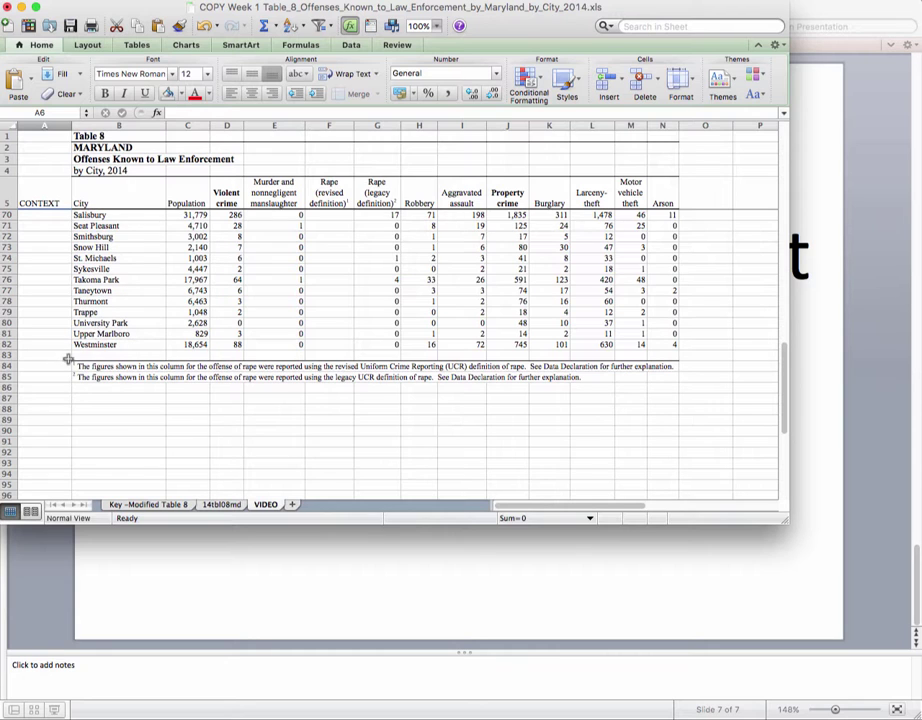
{"action": "left_click", "coordinate": [36, 356]}
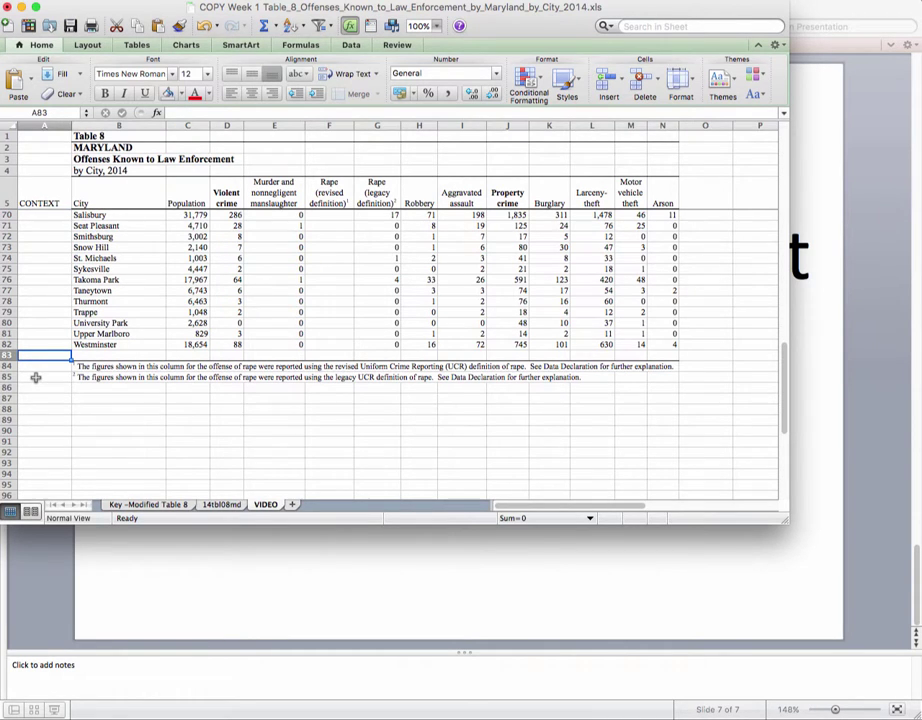
{"action": "type", "text": "=COUNTIF"}
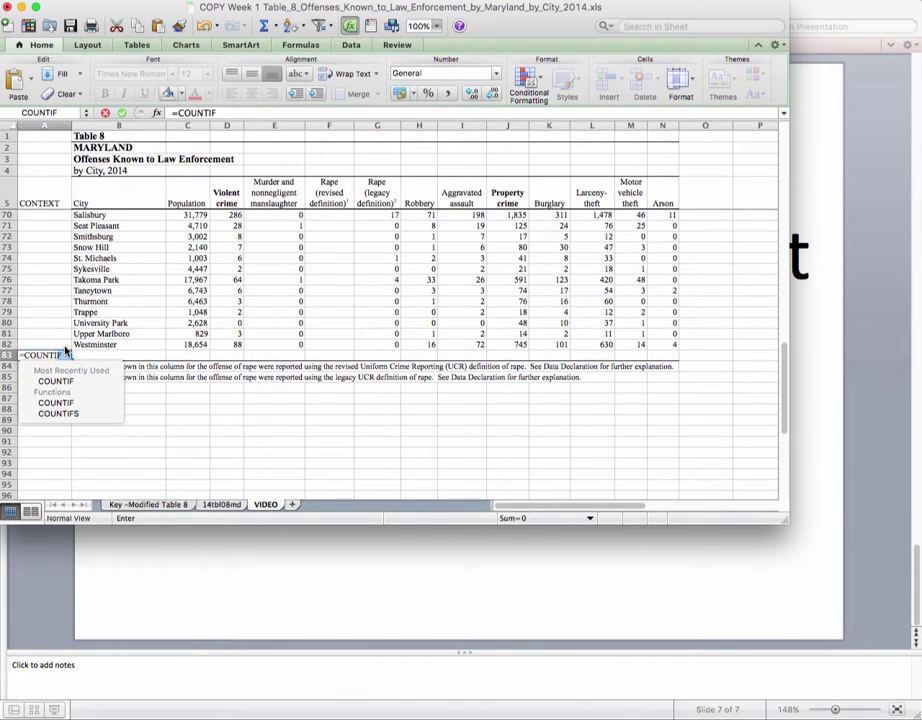
{"action": "type", "text": "("}
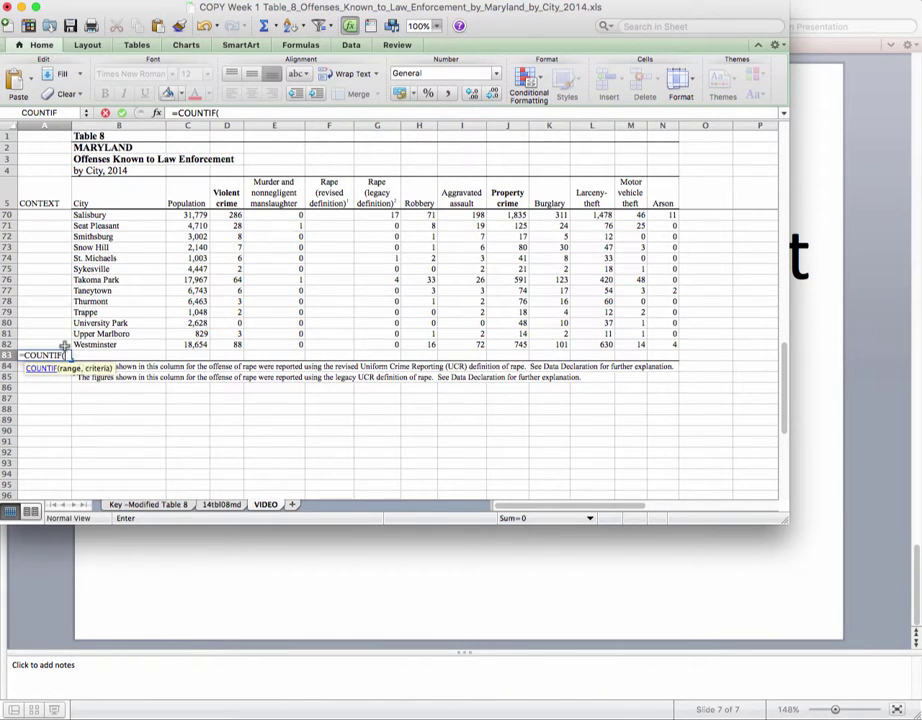
{"action": "left_click", "coordinate": [120, 344]}
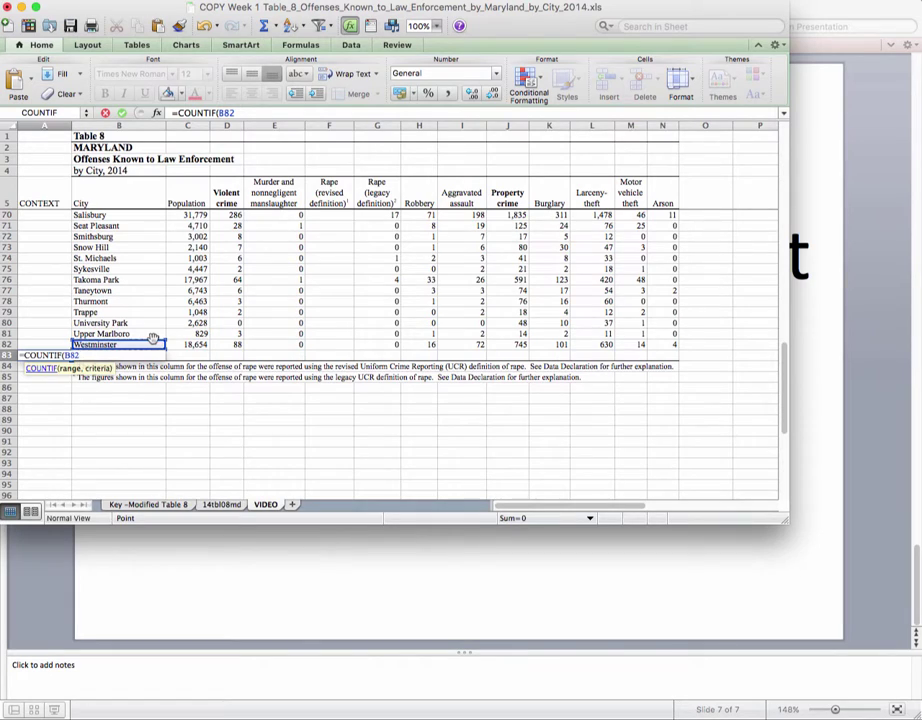
{"action": "key", "text": "shift+Up"}
{"action": "key", "text": "shift+Up"}
{"action": "key", "text": "shift+Up"}
{"action": "key", "text": "shift+Up"}
{"action": "key", "text": "shift+Up"}
{"action": "key", "text": "shift+Up"}
{"action": "key", "text": "shift+Up"}
{"action": "key", "text": "shift+Up"}
{"action": "key", "text": "shift+Up"}
{"action": "key", "text": "shift+Up"}
{"action": "key", "text": "shift+Up"}
{"action": "key", "text": "shift+Up"}
{"action": "key", "text": "shift+Up"}
{"action": "key", "text": "shift+Up"}
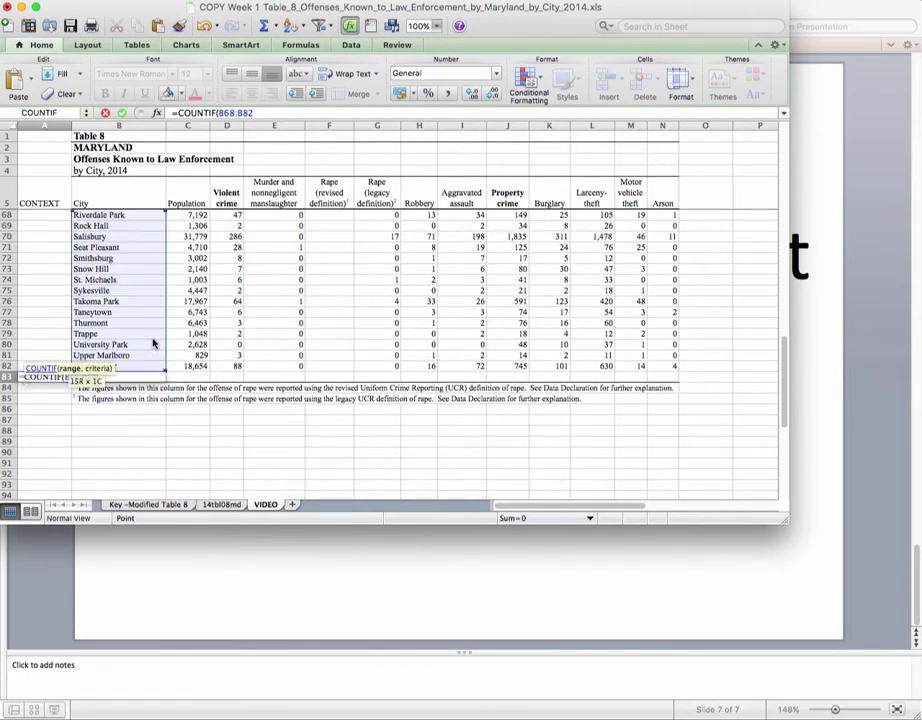
{"action": "key", "text": "shift+Up"}
{"action": "key", "text": "shift+Up"}
{"action": "key", "text": "shift+Up"}
{"action": "key", "text": "shift+Up"}
{"action": "key", "text": "shift+Up"}
{"action": "key", "text": "shift+Up"}
{"action": "key", "text": "shift+Up"}
{"action": "key", "text": "shift+Up"}
{"action": "key", "text": "shift+Up"}
{"action": "key", "text": "shift+Up"}
{"action": "key", "text": "shift+Up"}
{"action": "key", "text": "shift+Up"}
{"action": "key", "text": "shift+Up"}
{"action": "key", "text": "shift+Up"}
{"action": "key", "text": "shift+Up"}
{"action": "key", "text": "shift+Up"}
{"action": "key", "text": "shift+Up"}
{"action": "key", "text": "shift+Up"}
{"action": "key", "text": "shift+Up"}
{"action": "key", "text": "shift+Up"}
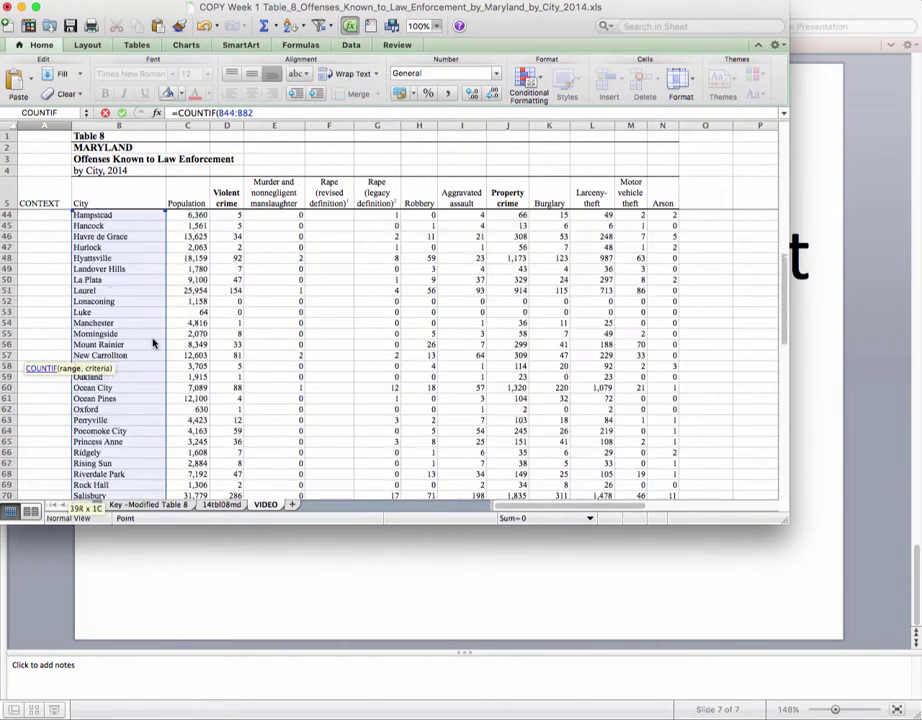
{"action": "key", "text": "shift+Up"}
{"action": "key", "text": "shift+Up"}
{"action": "key", "text": "shift+Up"}
{"action": "key", "text": "shift+Up"}
{"action": "key", "text": "shift+Up"}
{"action": "key", "text": "shift+Up"}
{"action": "key", "text": "shift+Up"}
{"action": "key", "text": "shift+Up"}
{"action": "key", "text": "shift+Up"}
{"action": "key", "text": "shift+Up"}
{"action": "key", "text": "shift+Up"}
{"action": "key", "text": "shift+Up"}
{"action": "key", "text": "shift+Up"}
{"action": "key", "text": "shift+Up"}
{"action": "key", "text": "shift+Up"}
{"action": "key", "text": "shift+Up"}
{"action": "key", "text": "shift+Up"}
{"action": "key", "text": "shift+Up"}
{"action": "key", "text": "shift+Up"}
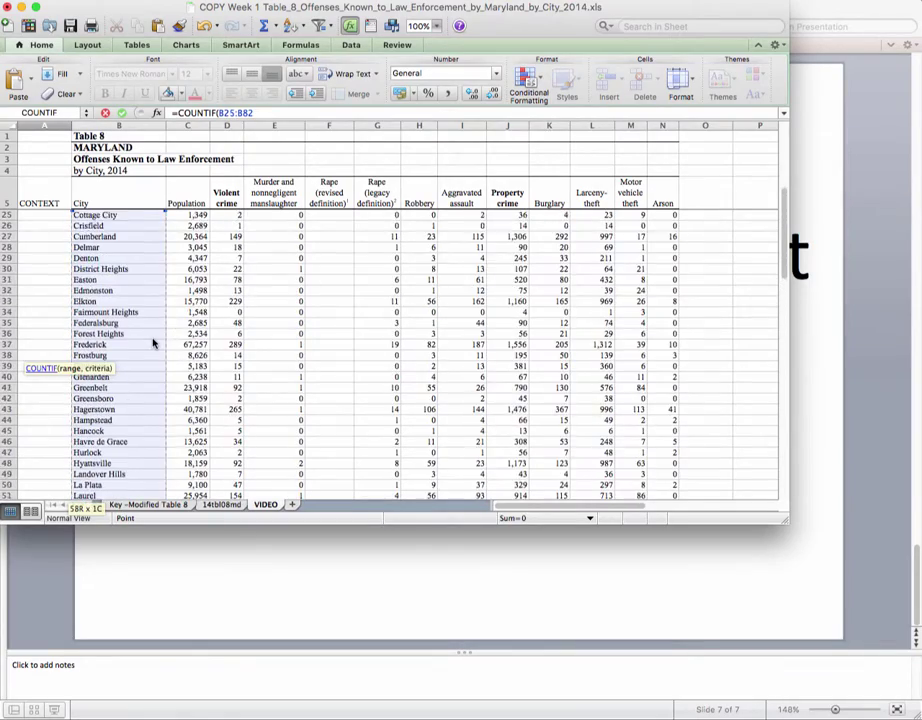
{"action": "key", "text": "shift+Up"}
{"action": "key", "text": "shift+Up"}
{"action": "key", "text": "shift+Up"}
{"action": "key", "text": "shift+Up"}
{"action": "key", "text": "shift+Up"}
{"action": "key", "text": "shift+Up"}
{"action": "key", "text": "shift+Up"}
{"action": "key", "text": "shift+Up"}
{"action": "key", "text": "shift+Up"}
{"action": "key", "text": "shift+Up"}
{"action": "key", "text": "shift+Up"}
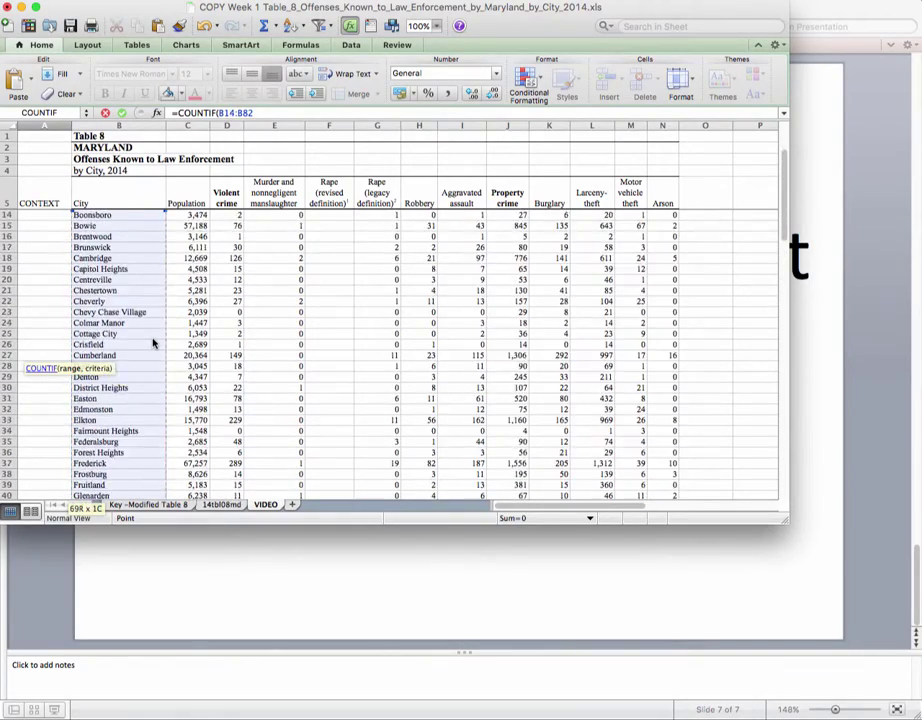
{"action": "key", "text": "shift+Up"}
{"action": "key", "text": "shift+Up"}
{"action": "key", "text": "shift+Up"}
{"action": "key", "text": "shift+Up"}
{"action": "key", "text": "shift+Up"}
{"action": "key", "text": "shift+Up"}
{"action": "key", "text": "shift+Up"}
{"action": "key", "text": "shift+Up"}
{"action": "key", "text": "shift+Up"}
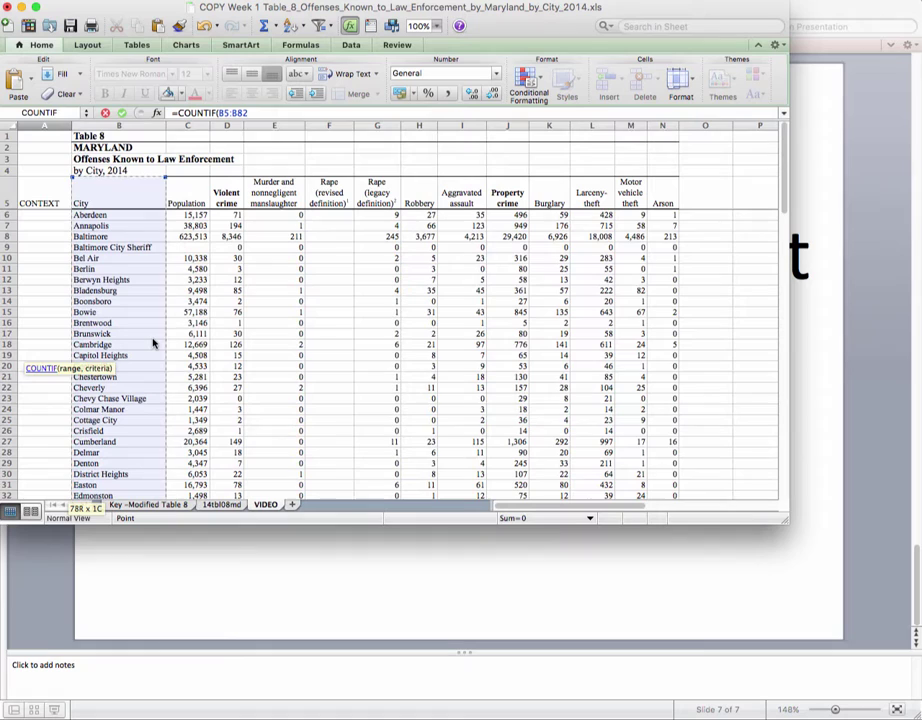
{"action": "key", "text": "shift+Down"}
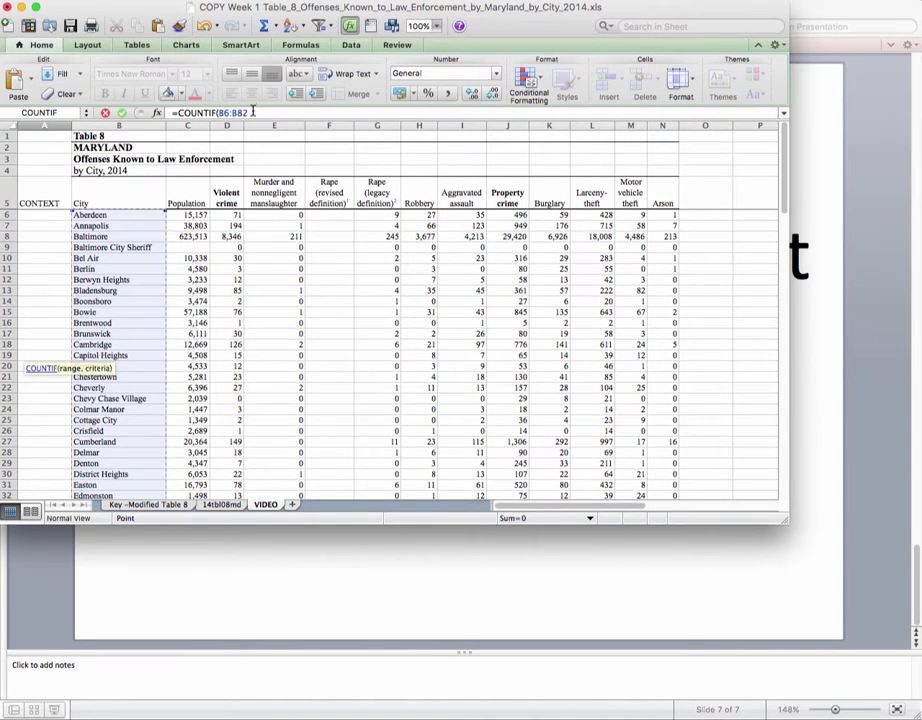
- Complete the COUNTIF formula with the criterion "*" and check its result against the last city rows
{"action": "left_click", "coordinate": [253, 112]}
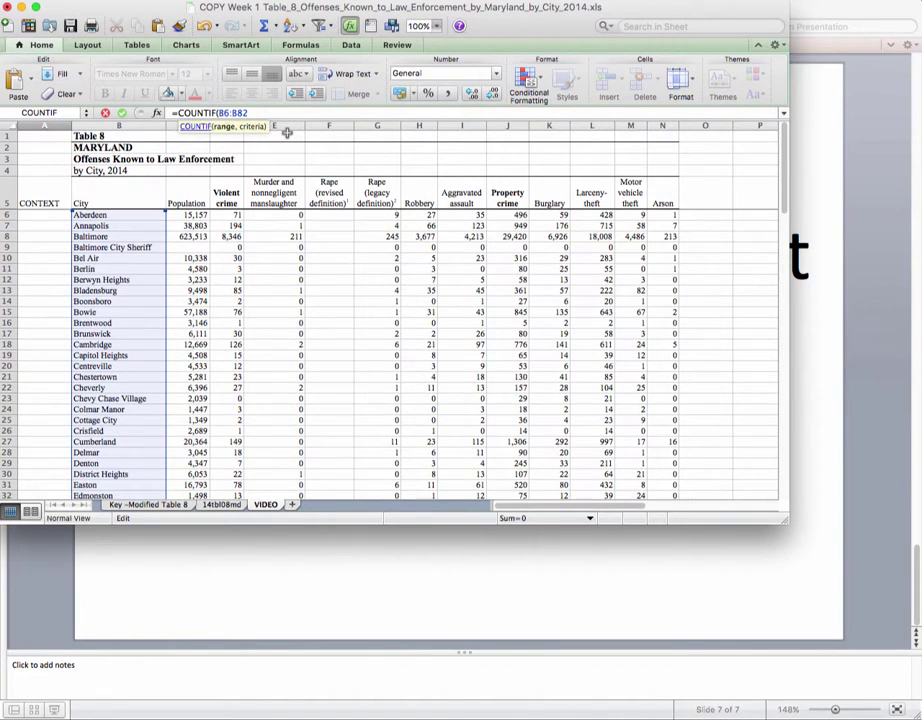
{"action": "type", "text": ",\"*"}
{"action": "key", "text": "Return"}
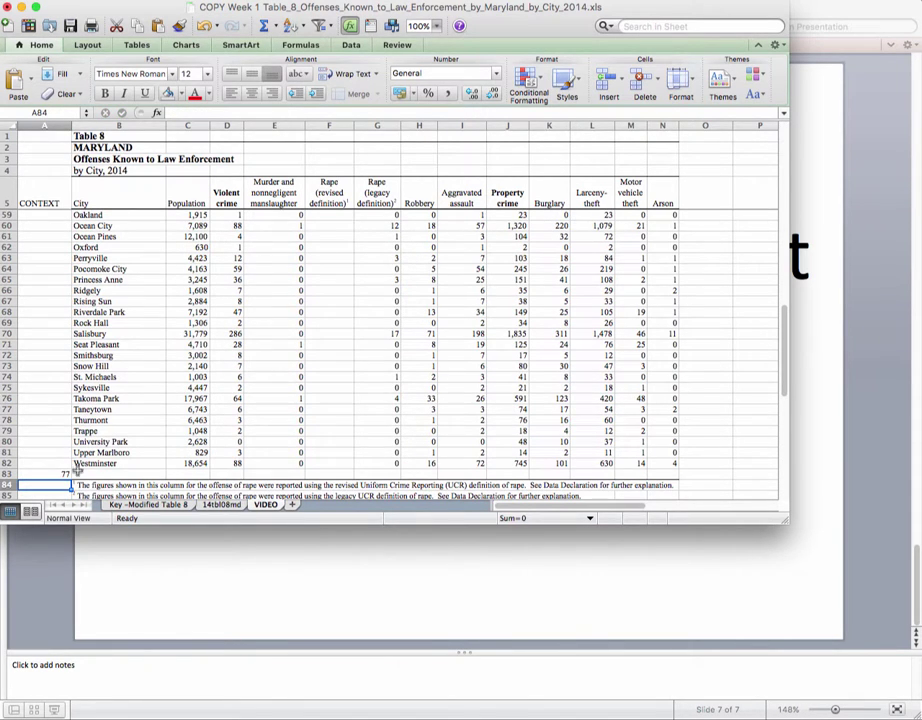
{"action": "left_click", "coordinate": [108, 465]}
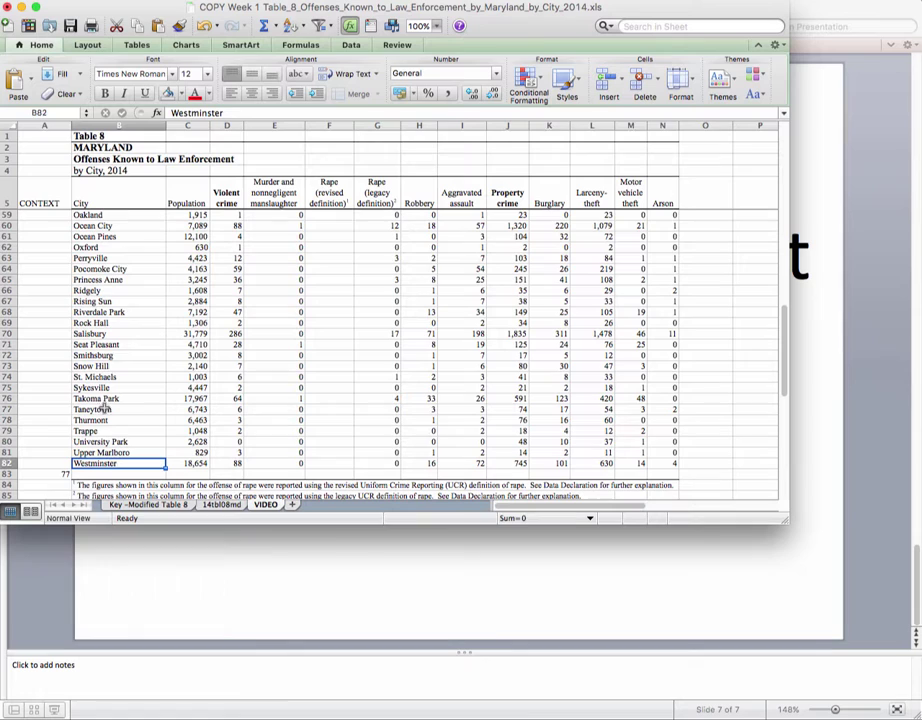
{"action": "left_click", "coordinate": [5, 452]}
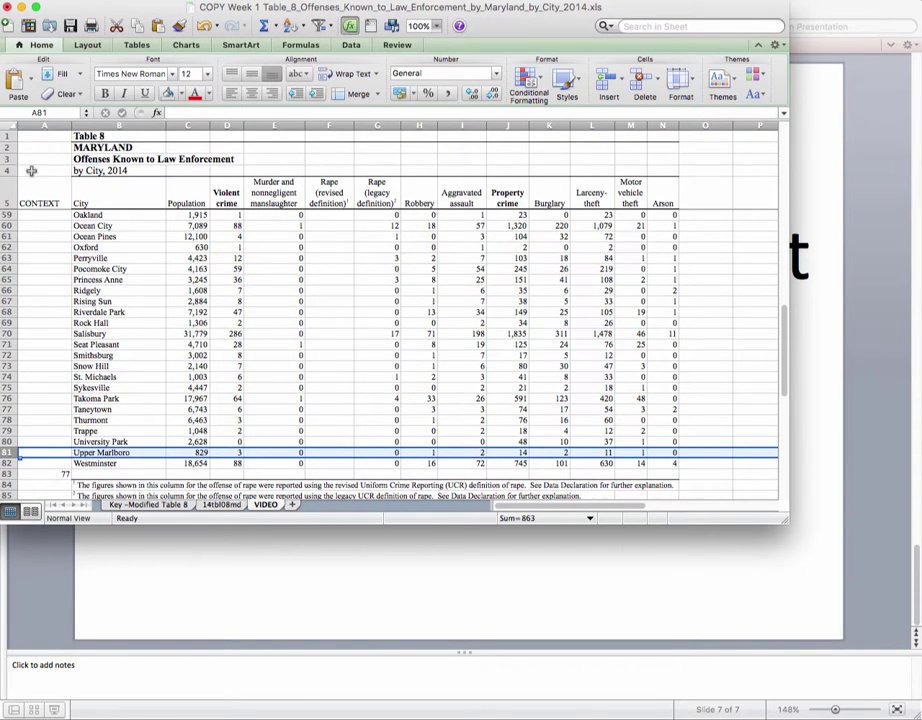
- Number the first three rows of the CONTEXT column 1, 2 and 3 in cells A6 to A8
{"action": "scroll", "coordinate": [31, 171], "scroll_direction": "up", "scroll_amount": 15}
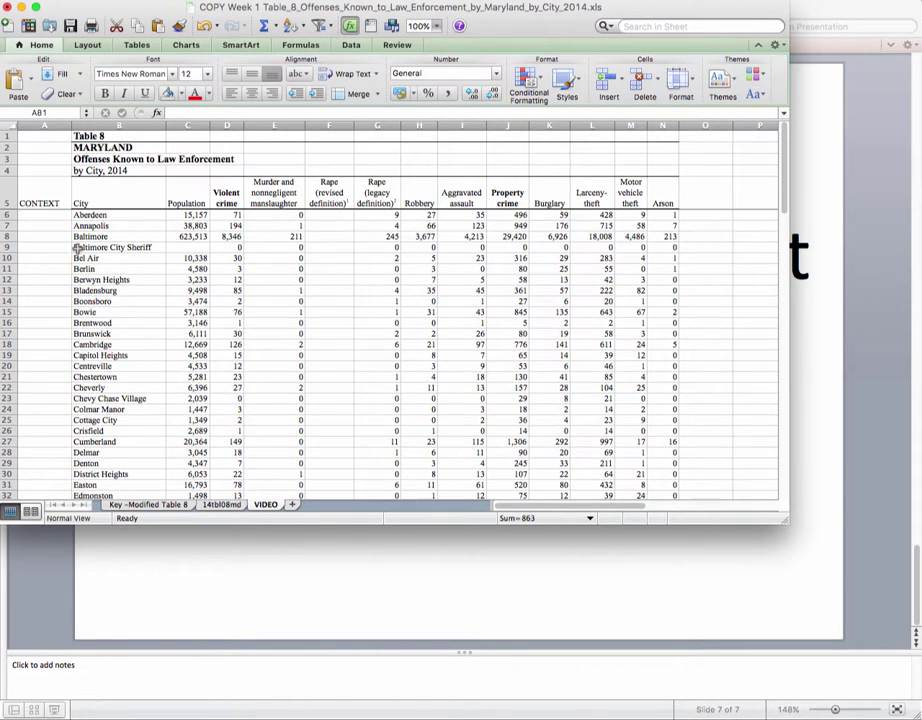
{"action": "left_click", "coordinate": [42, 216]}
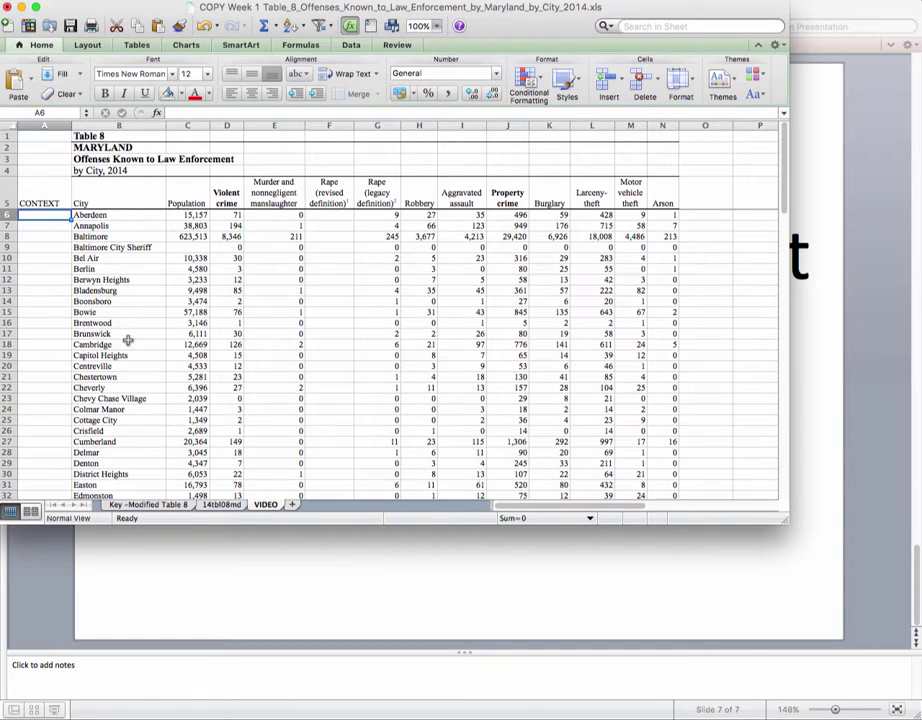
{"action": "type", "text": "1"}
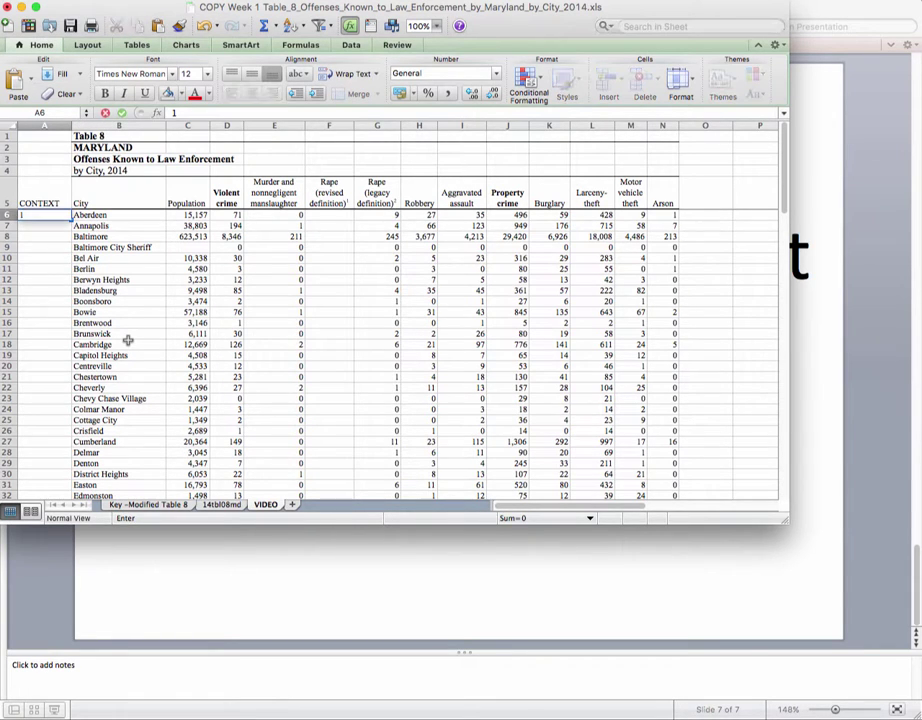
{"action": "key", "text": "Return"}
{"action": "type", "text": "2"}
{"action": "key", "text": "Return"}
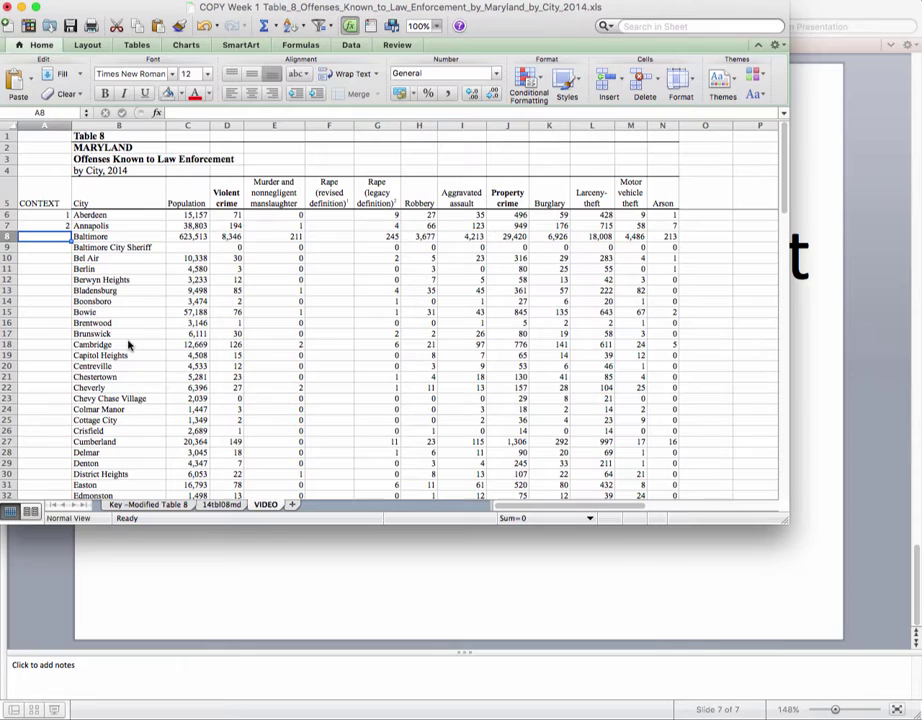
{"action": "type", "text": "3"}
{"action": "key", "text": "Return"}
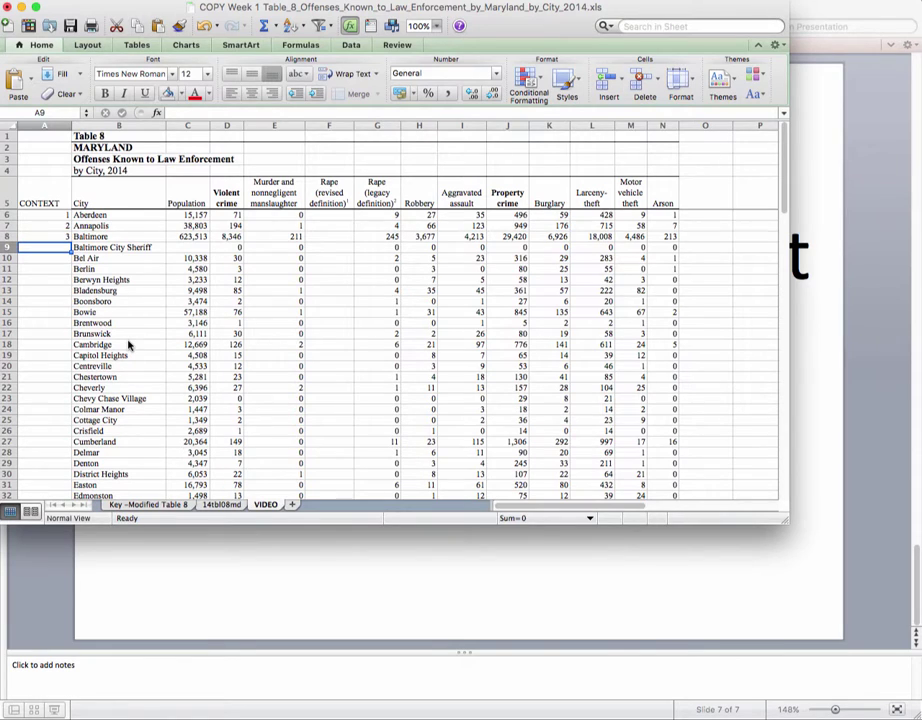
- Extend the 1, 2, 3 sequence from A6:A8 down the CONTEXT column to Westminster in row 82 and review the numbering
{"action": "left_click", "coordinate": [50, 216]}
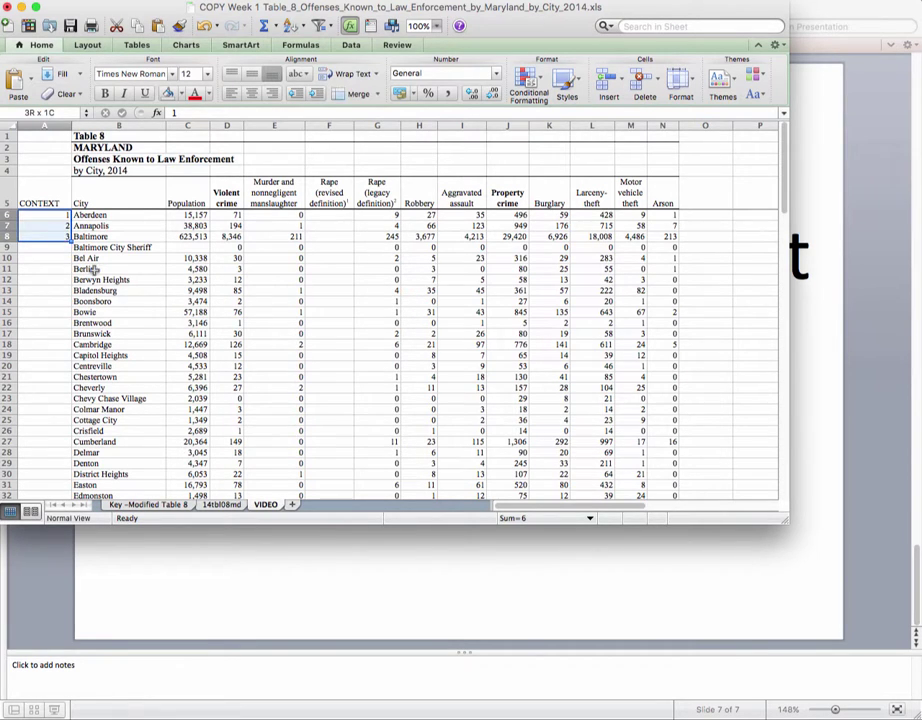
{"action": "left_click", "coordinate": [69, 242], "text": "shift"}
{"action": "left_click_drag", "start_coordinate": [68, 241], "coordinate": [65, 376]}
{"action": "scroll", "coordinate": [88, 323], "scroll_direction": "up", "scroll_amount": 15}
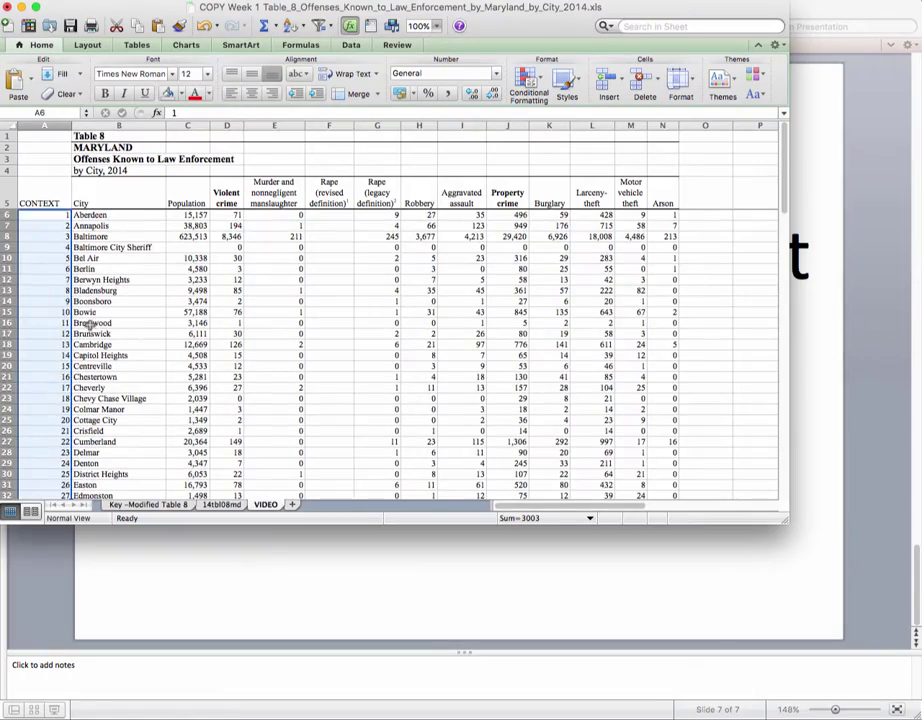
{"action": "left_click", "coordinate": [60, 300]}
{"action": "scroll", "coordinate": [57, 354], "scroll_direction": "down", "scroll_amount": 12}
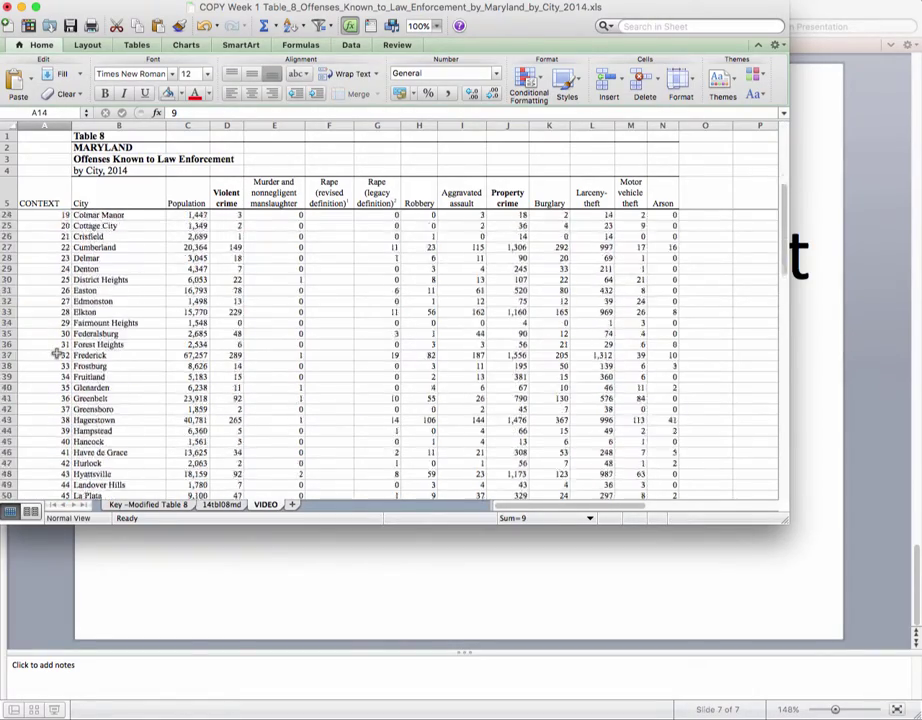
{"action": "scroll", "coordinate": [57, 354], "scroll_direction": "up", "scroll_amount": 13}
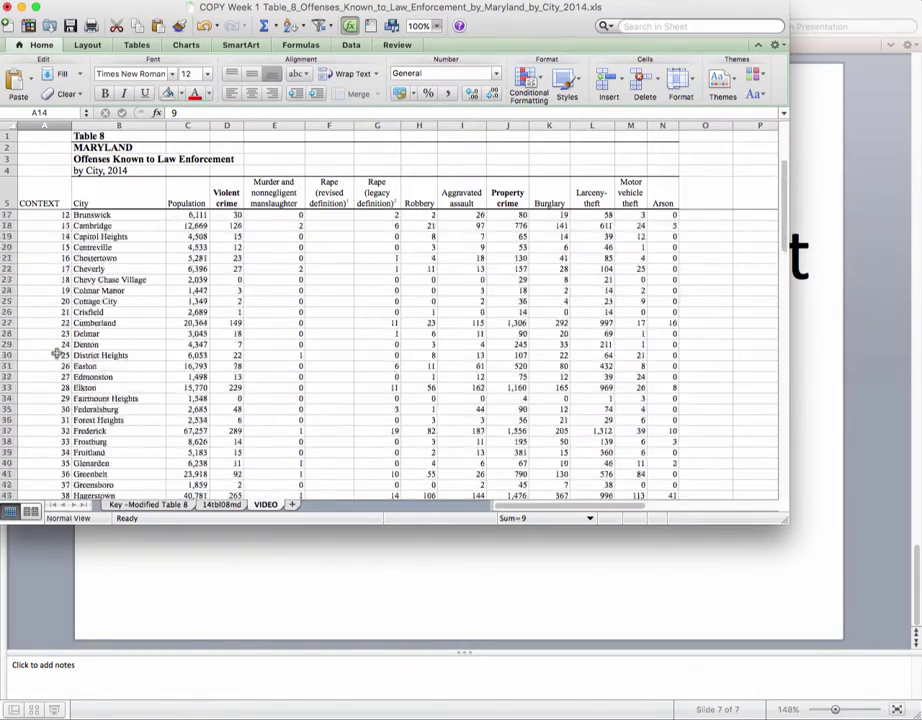